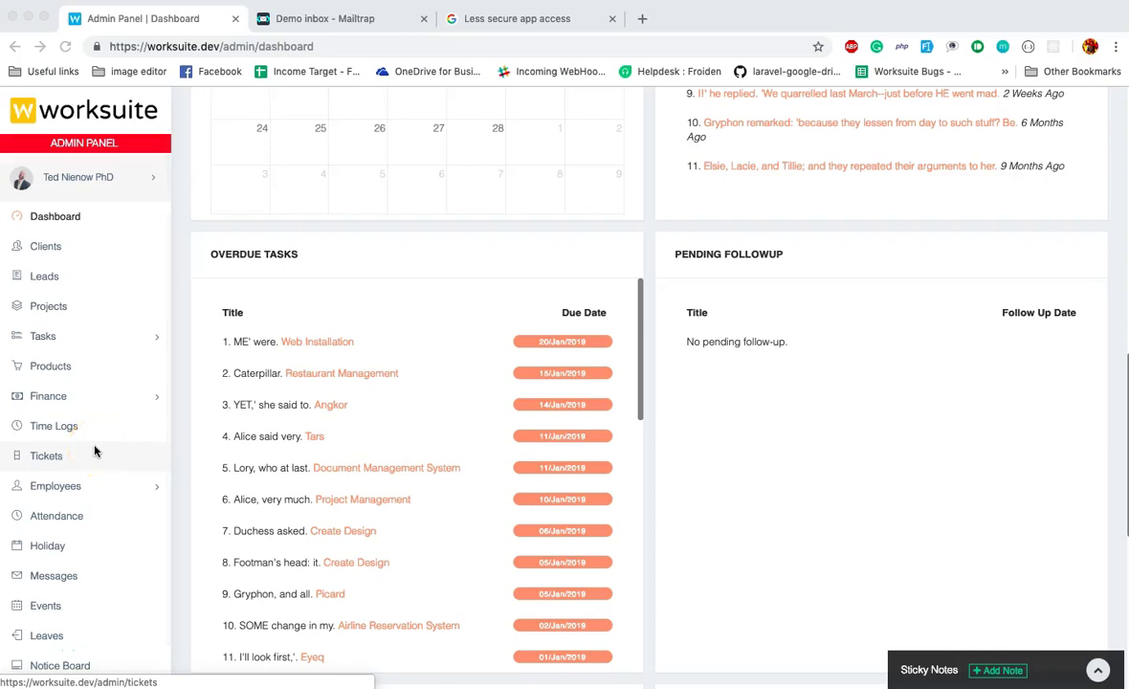
# Open Company Settings from the Settings entry in the left sidebar.
pyautogui.scroll(-2, 94, 450)
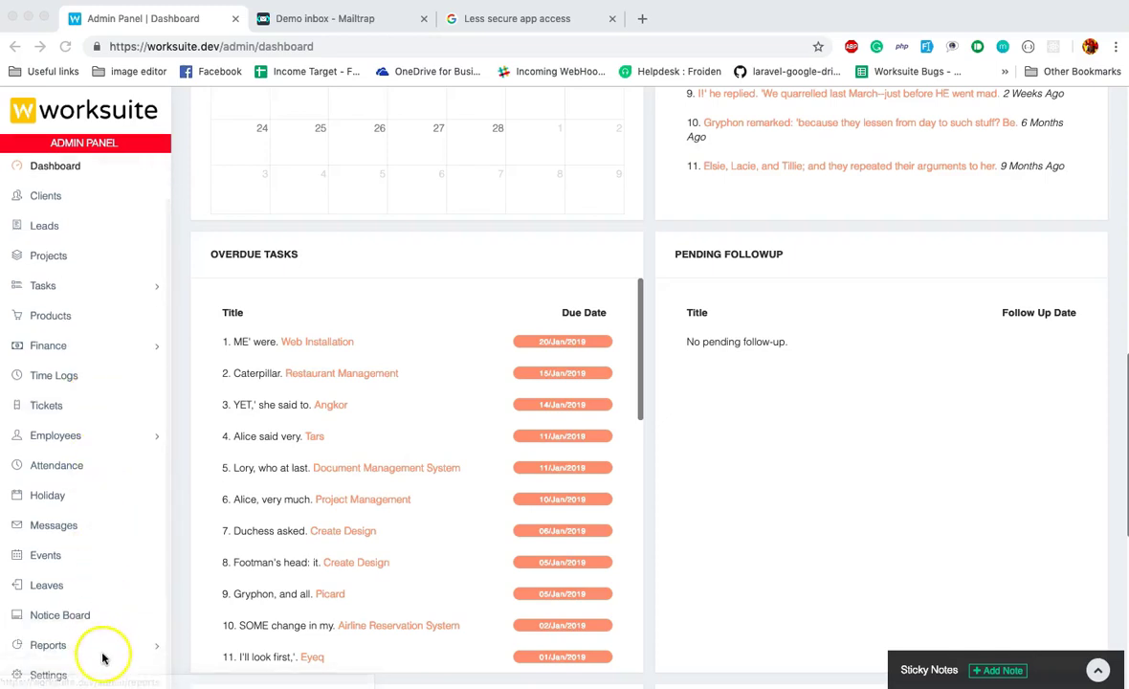
pyautogui.click(56, 675)
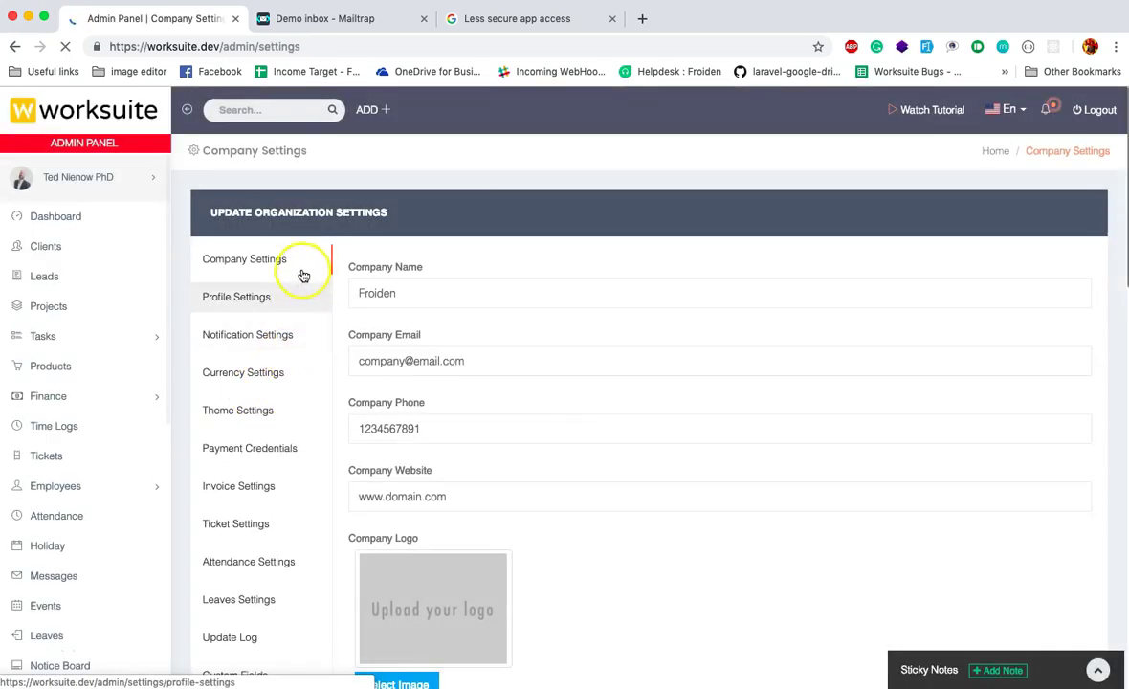
pyautogui.scroll(-2, 302, 276)
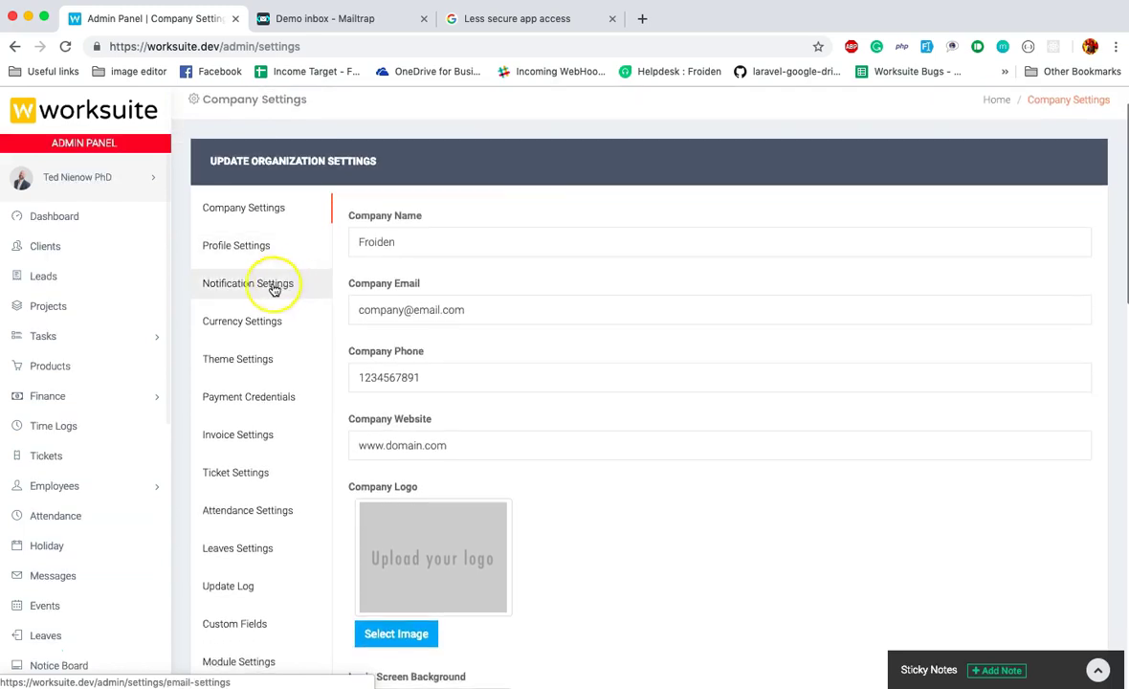
# Open Notification Settings, switch off the User Registration/Added by Admin email, and view the mail configuration.
pyautogui.click(274, 288)
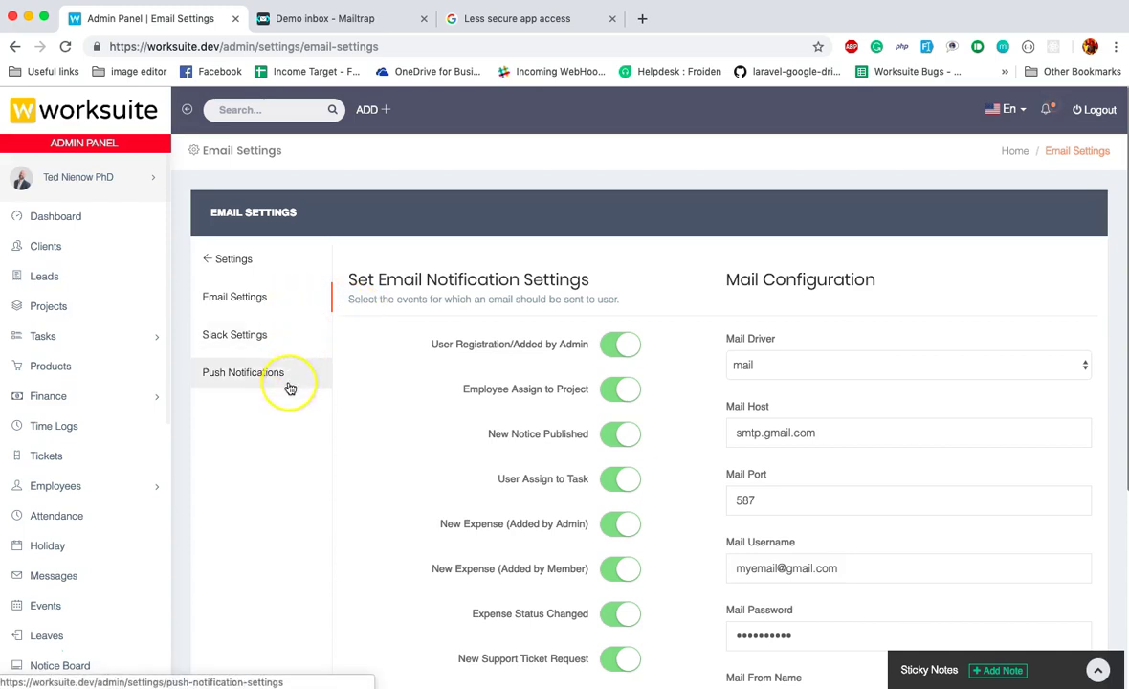
pyautogui.click(373, 379)
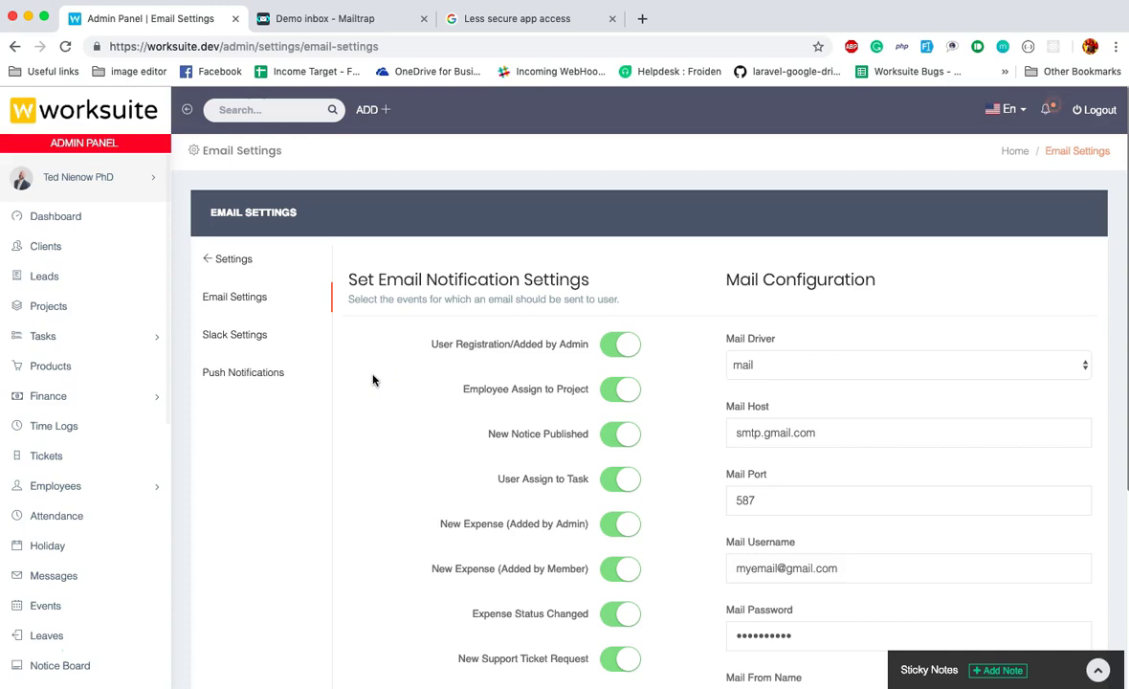
pyautogui.scroll(-2, 391, 307)
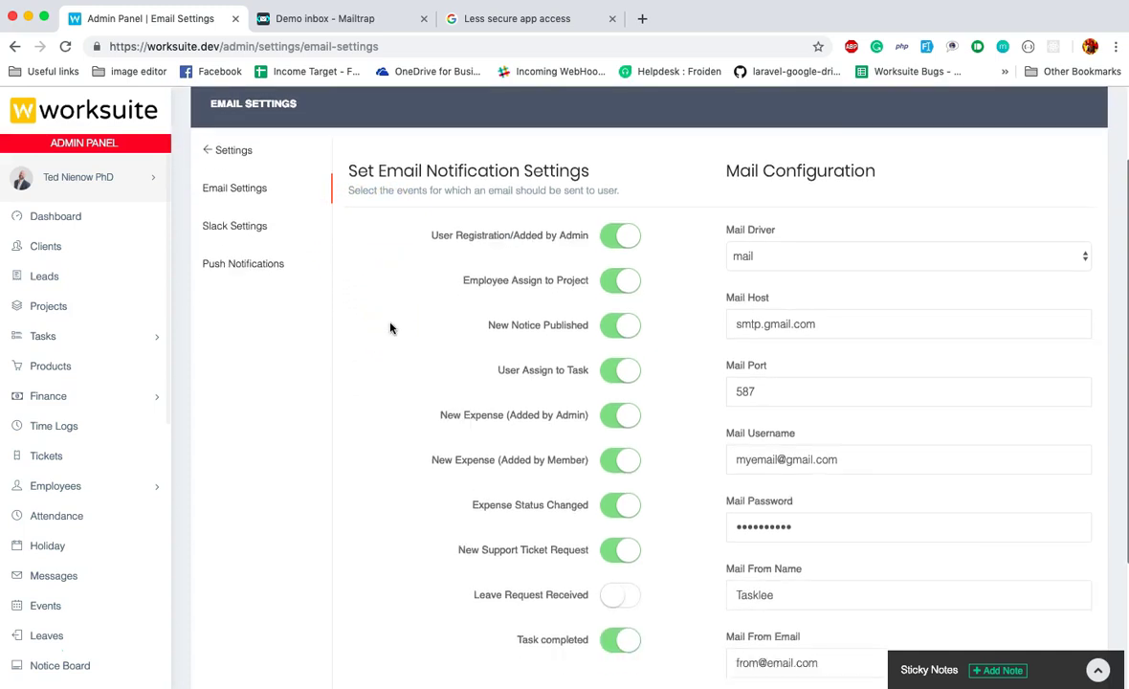
pyautogui.scroll(-1, 391, 328)
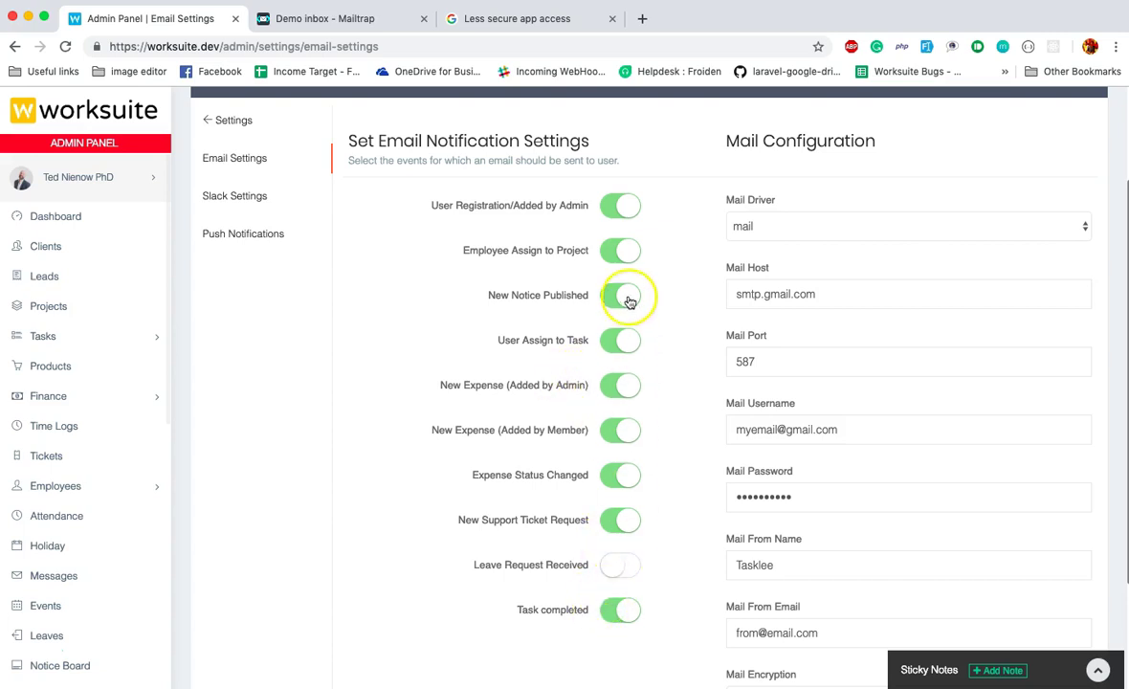
pyautogui.click(629, 208)
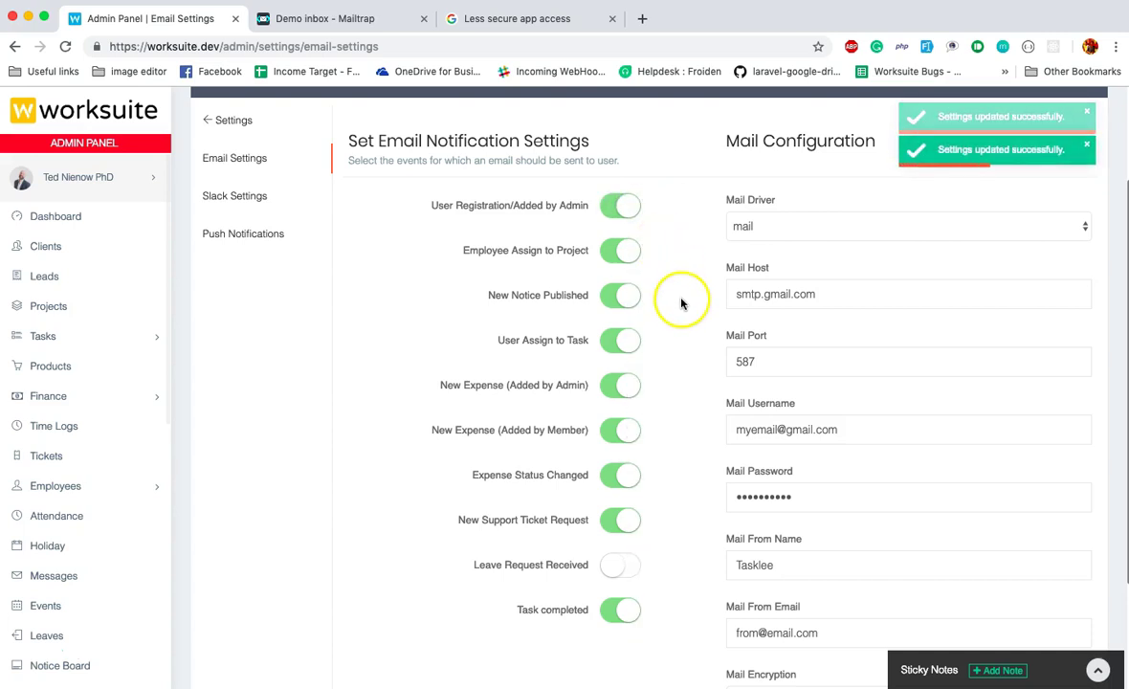
pyautogui.click(627, 301)
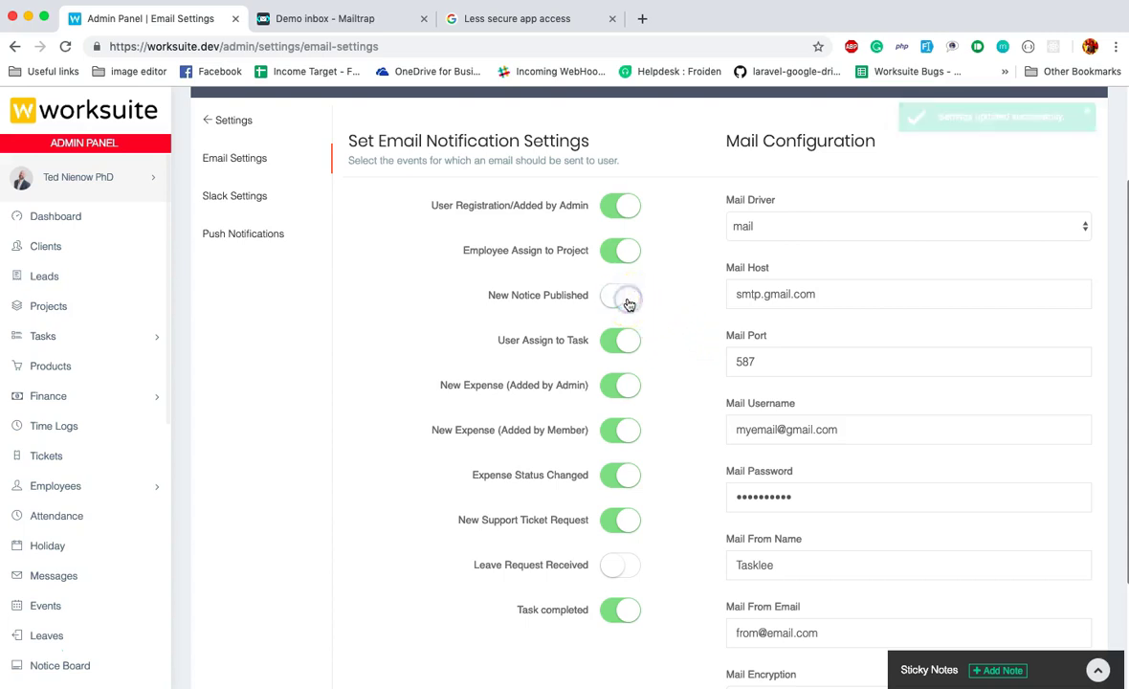
pyautogui.click(620, 300)
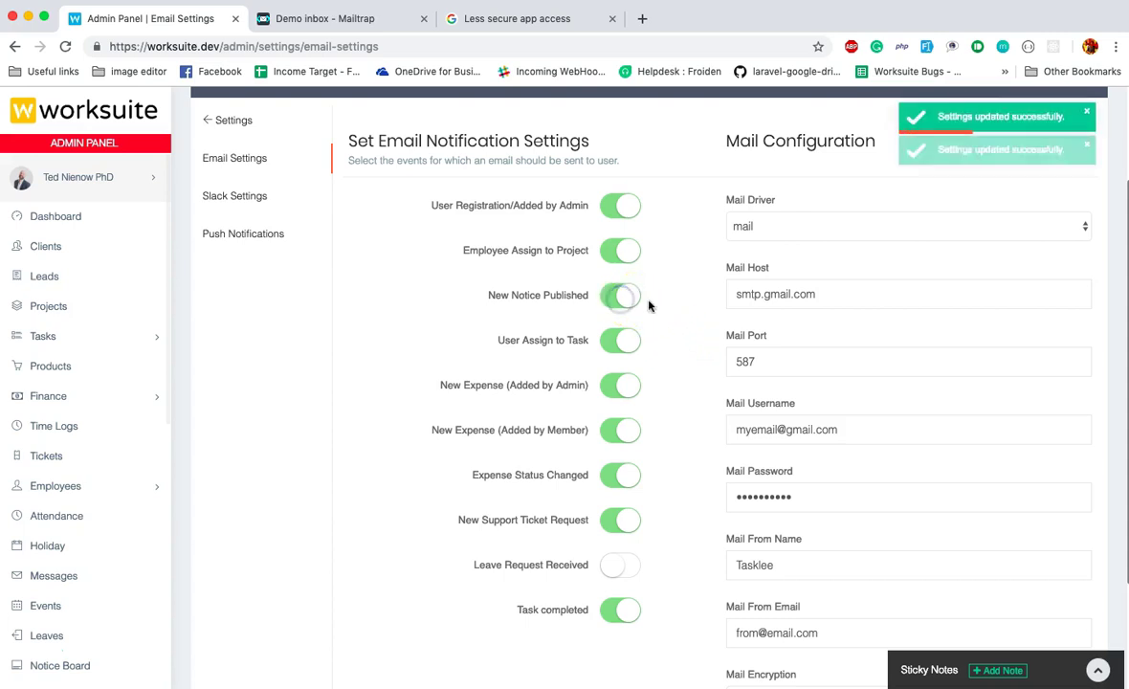
pyautogui.scroll(-1, 665, 306)
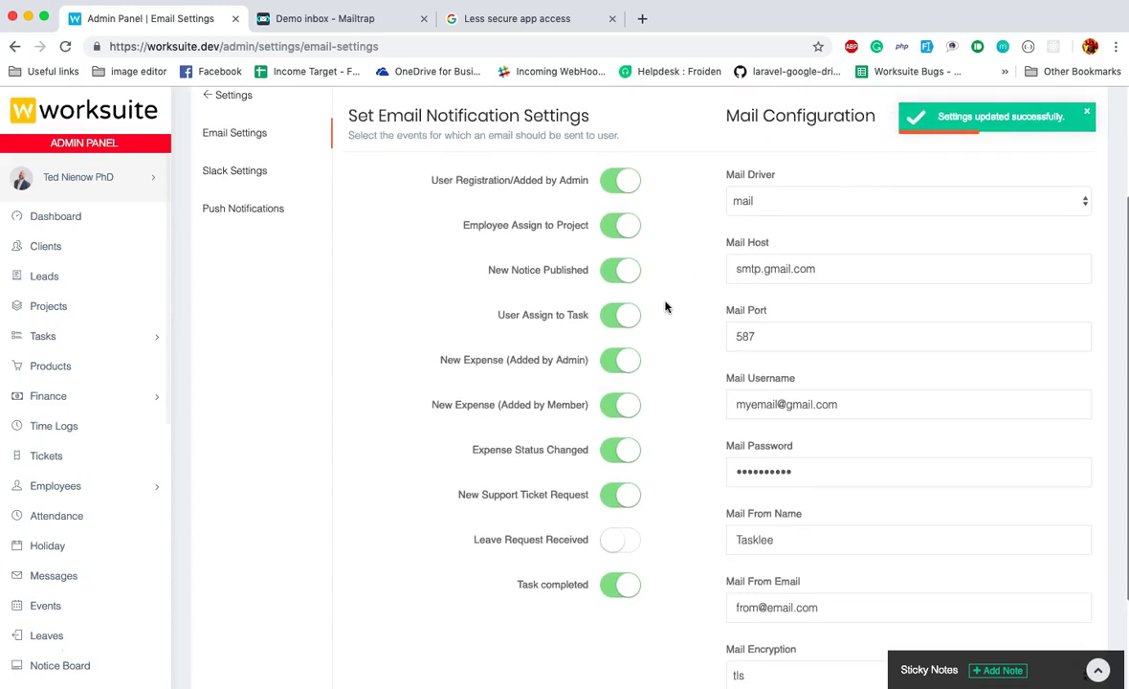
pyautogui.scroll(1, 666, 307)
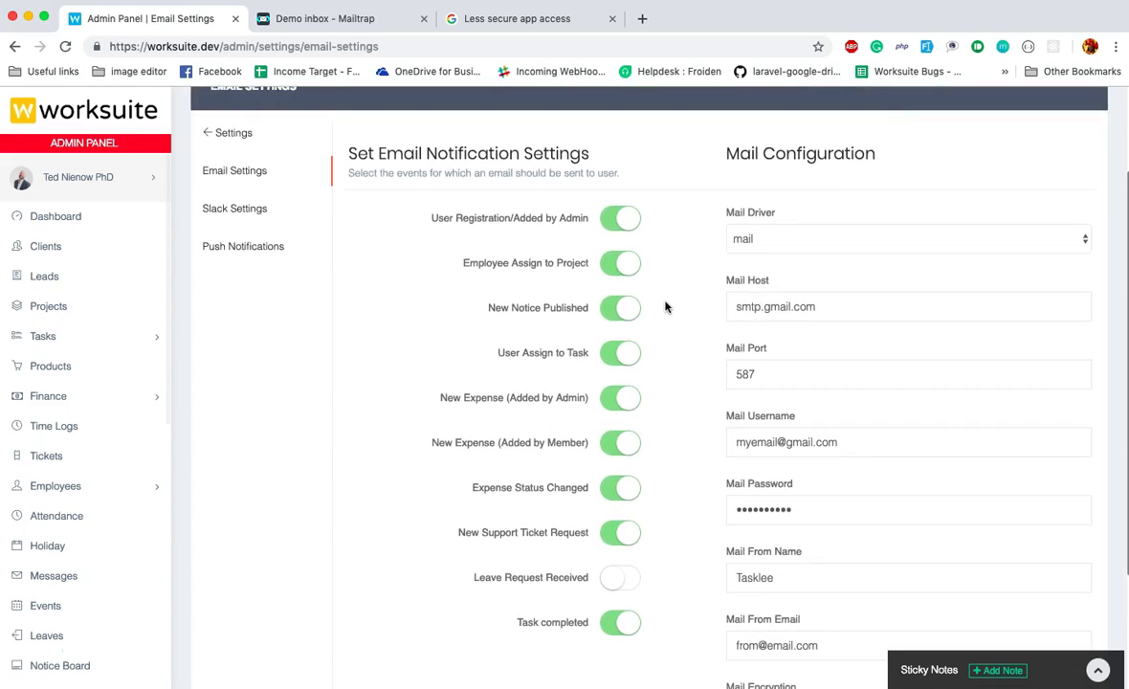
pyautogui.scroll(-1, 666, 306)
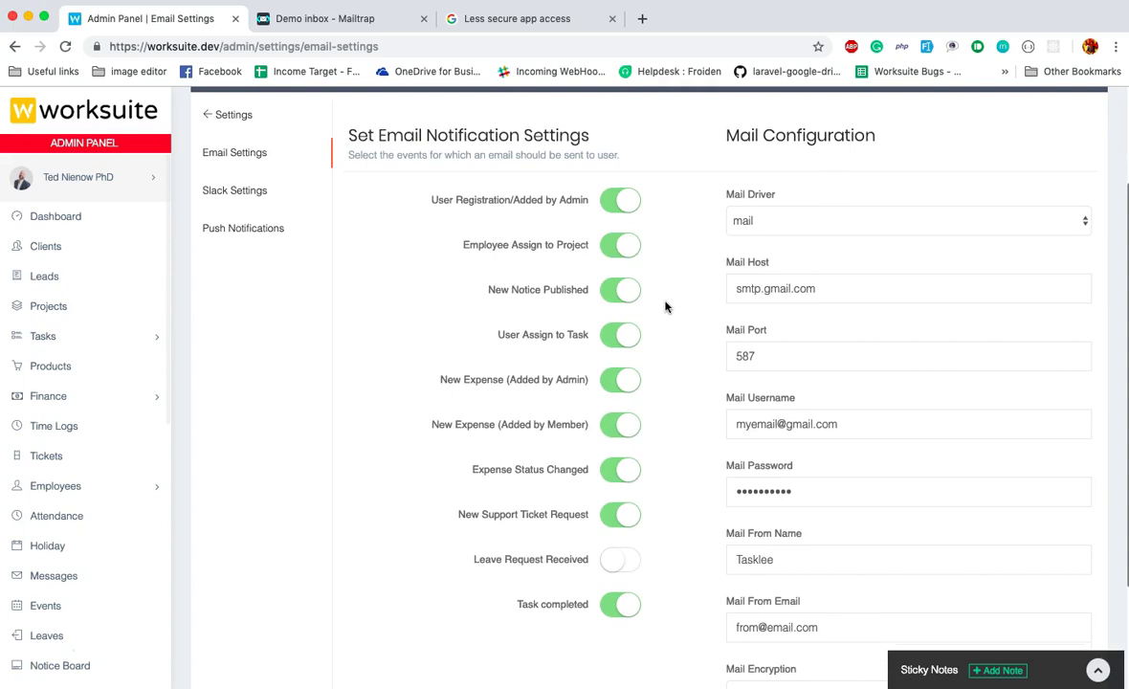
pyautogui.scroll(-3, 666, 306)
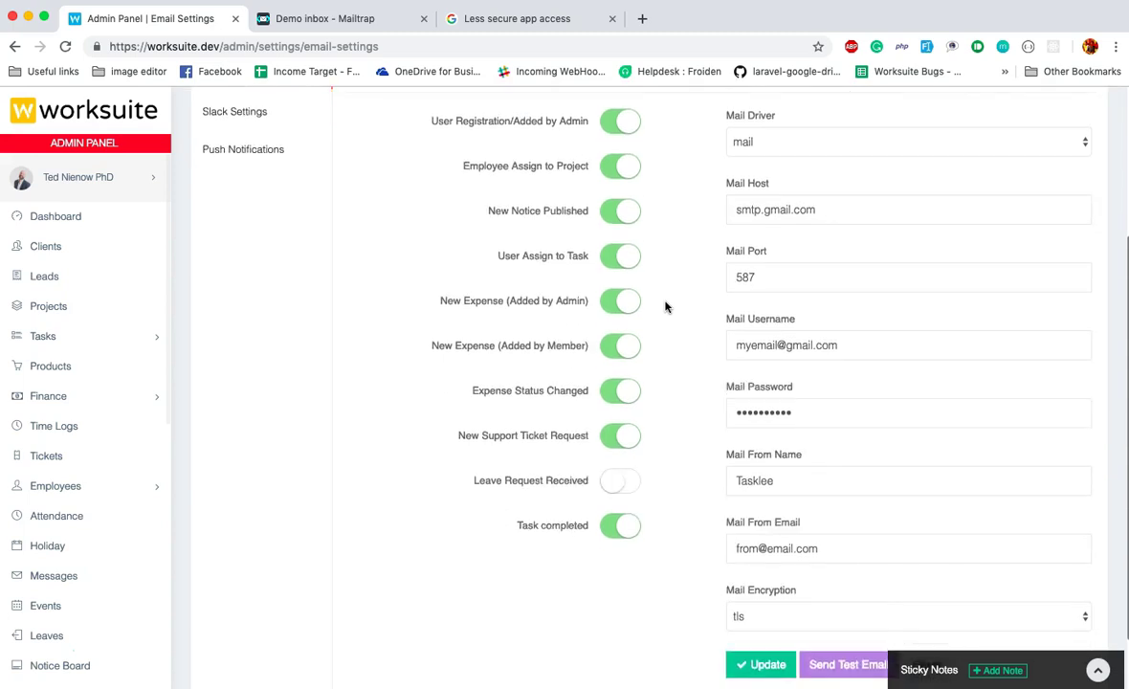
pyautogui.scroll(2, 667, 306)
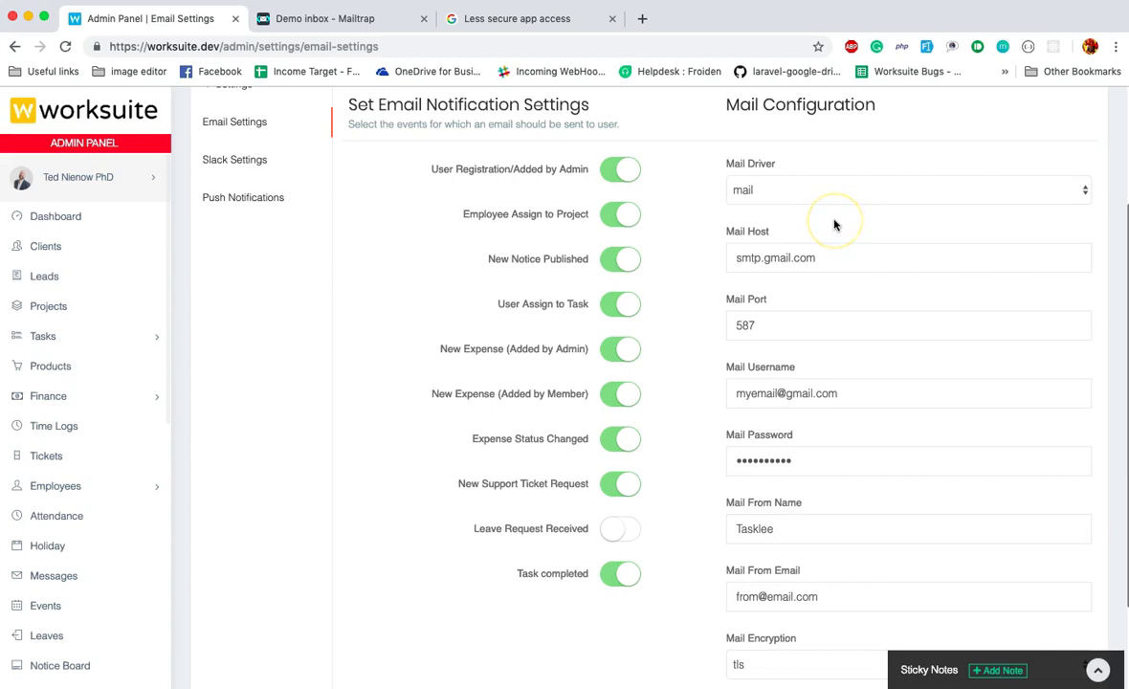
pyautogui.click(876, 187)
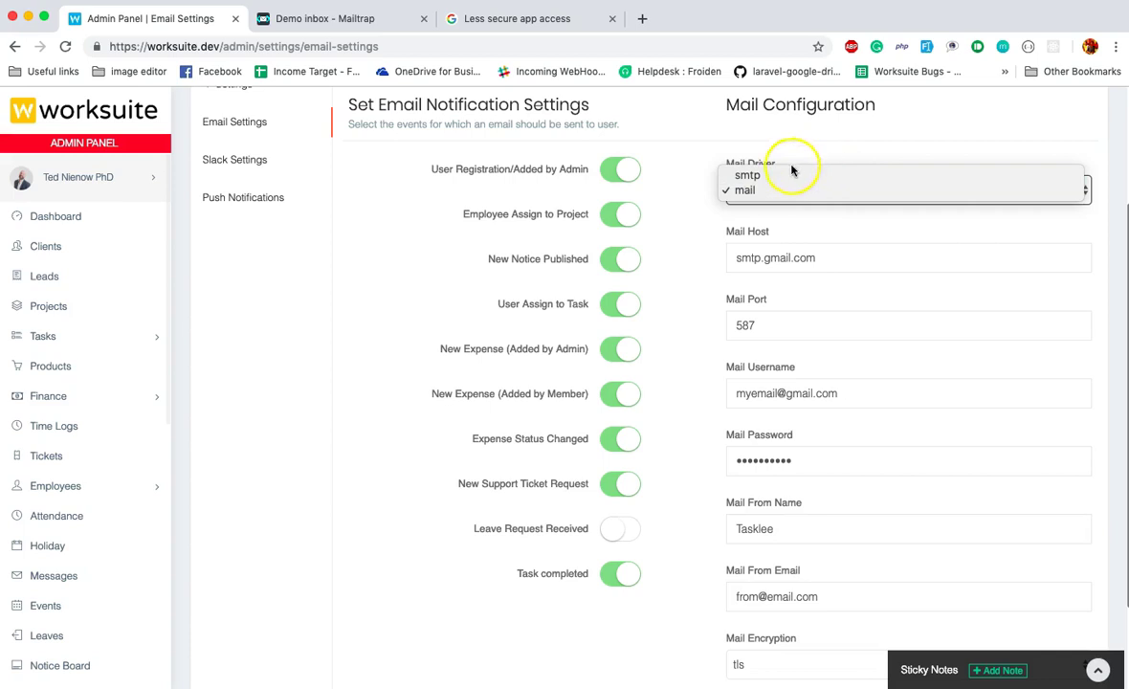
pyautogui.click(793, 143)
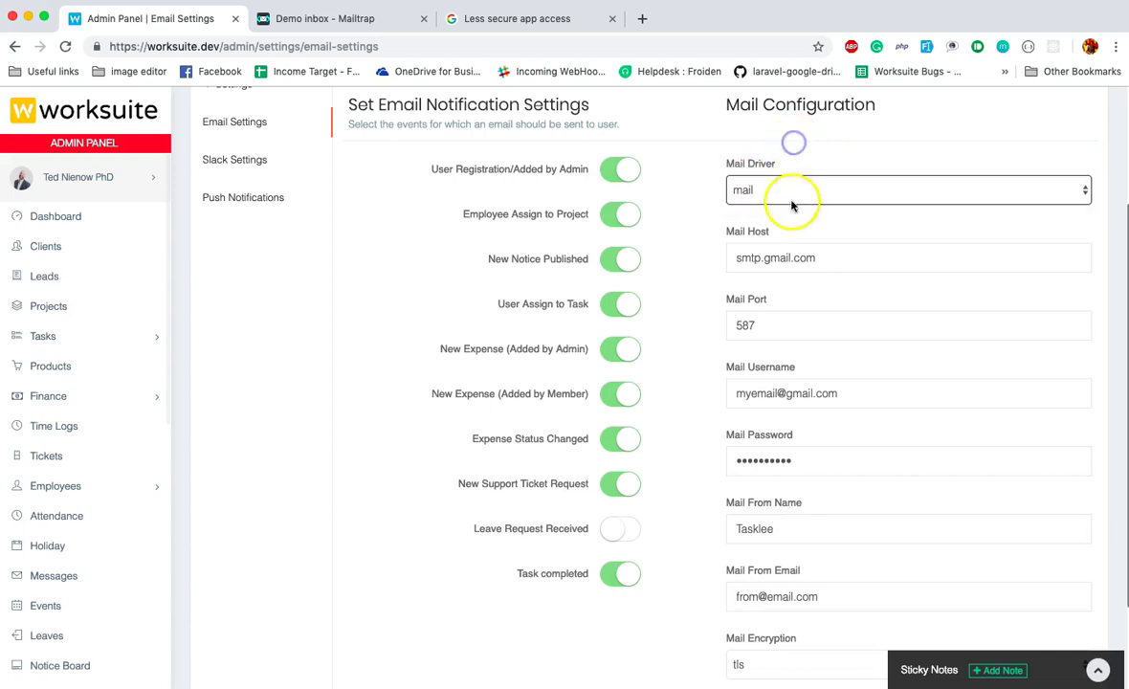
pyautogui.click(790, 204)
pyautogui.click(811, 134)
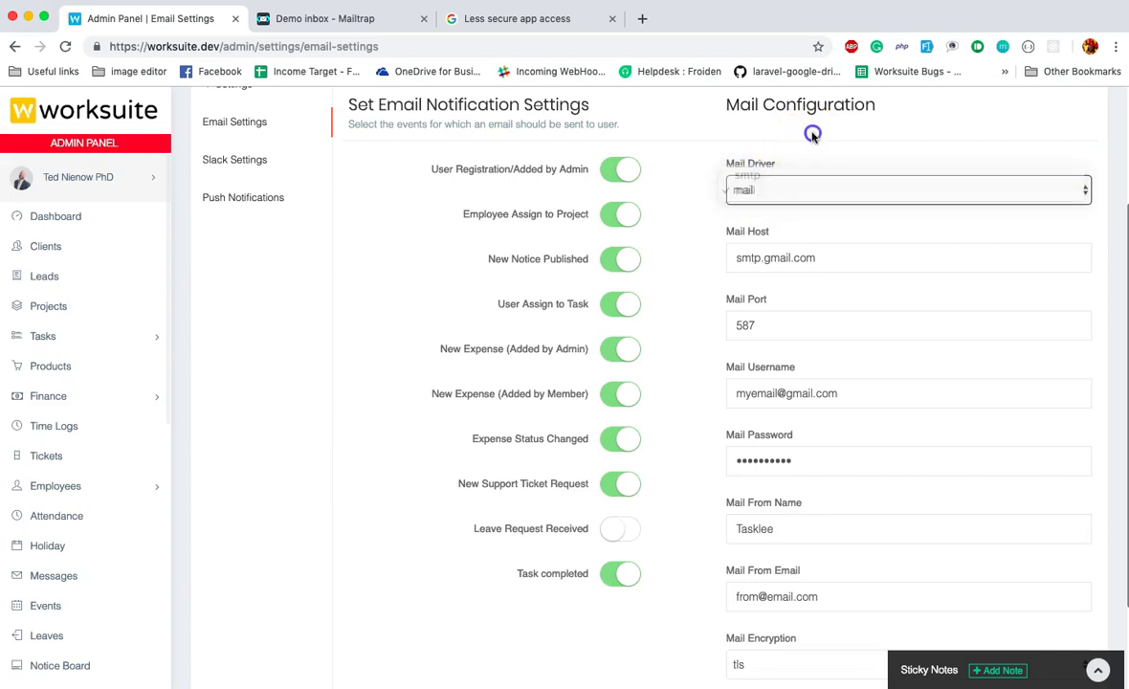
pyautogui.click(790, 191)
pyautogui.click(815, 141)
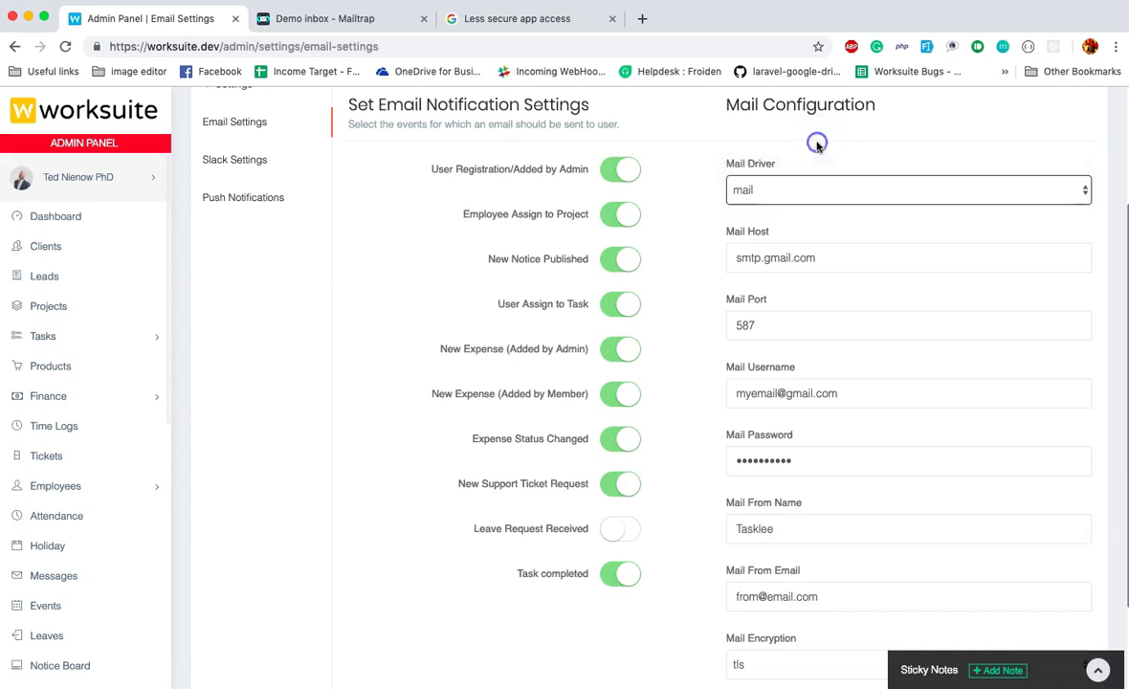
pyautogui.scroll(-3, 815, 144)
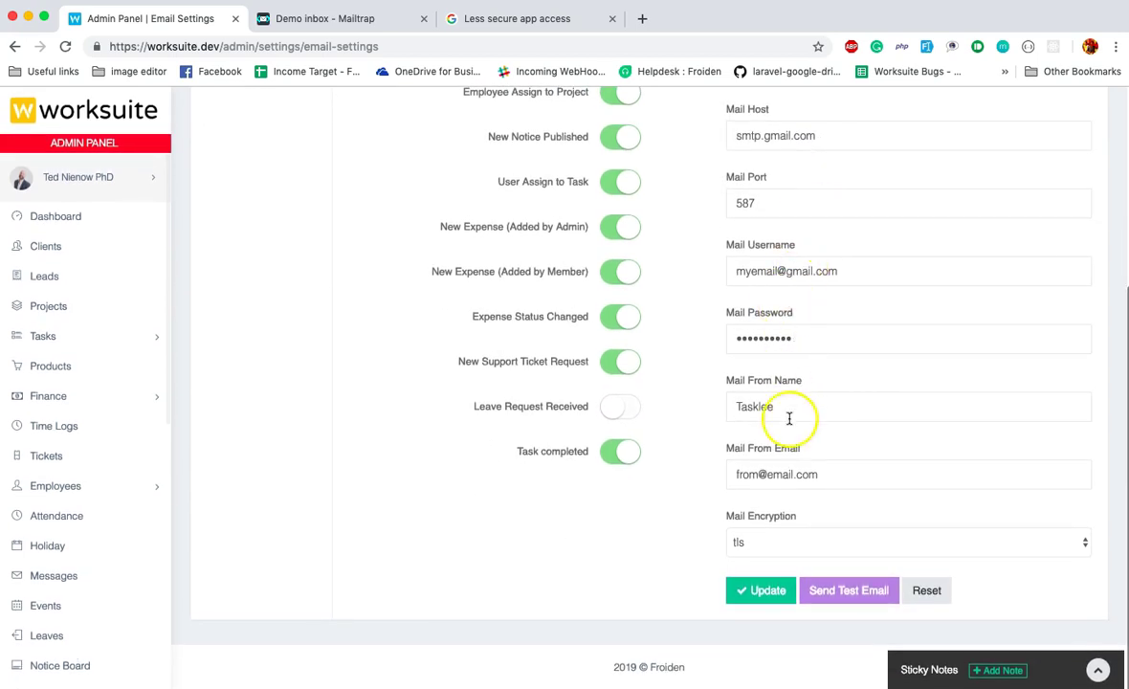
pyautogui.click(789, 407)
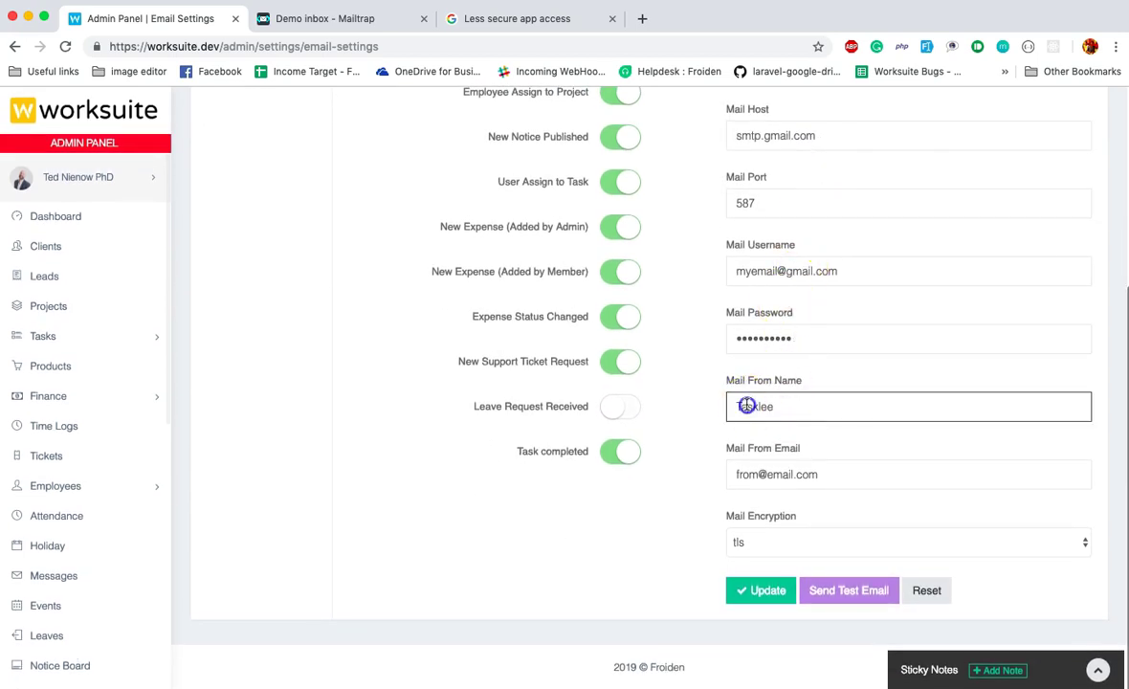
pyautogui.tripleClick(781, 468)
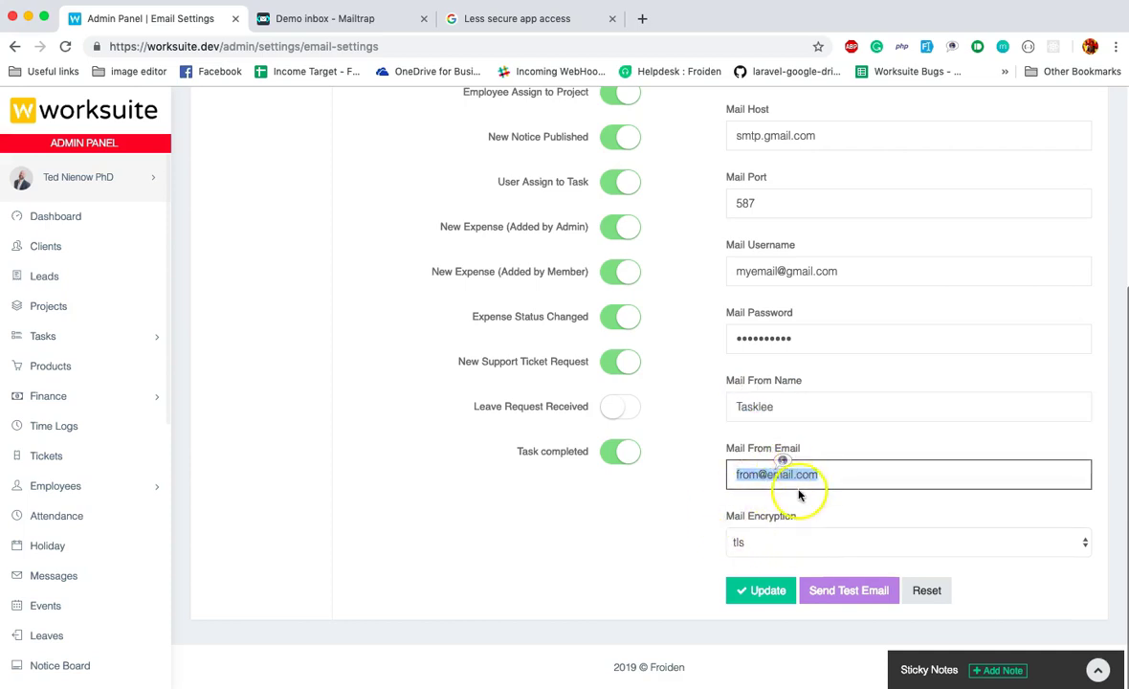
# Switch the Mail Driver from mail to smtp, leaving host, port 587 and tls unchanged.
pyautogui.scroll(6, 804, 503)
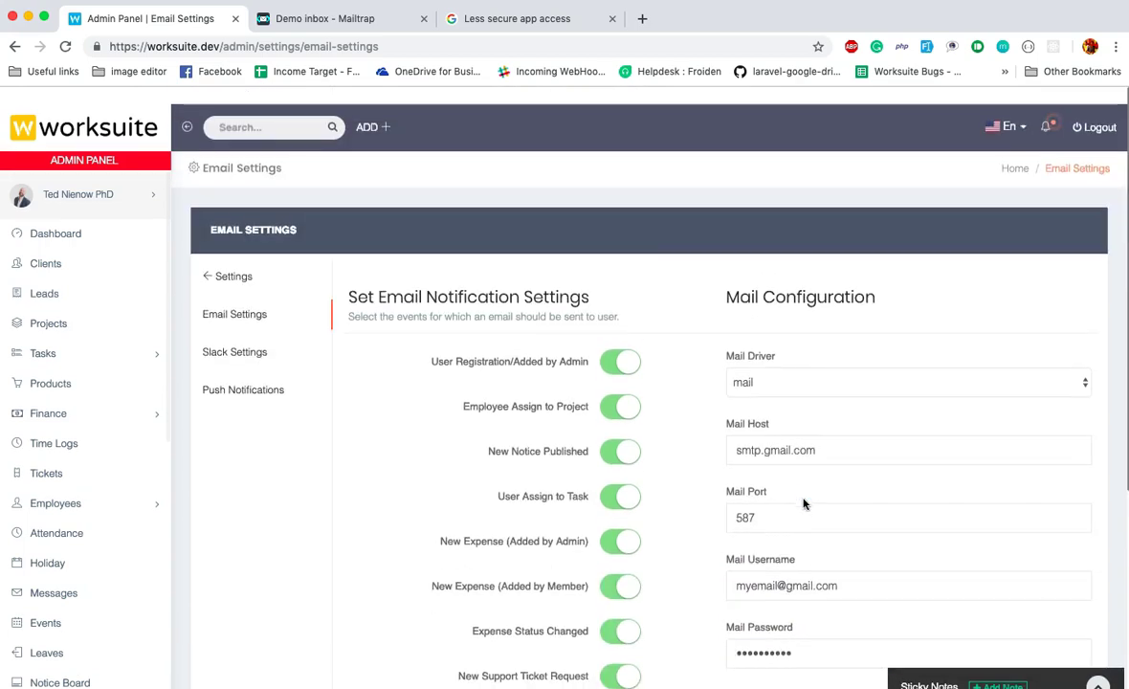
pyautogui.click(791, 368)
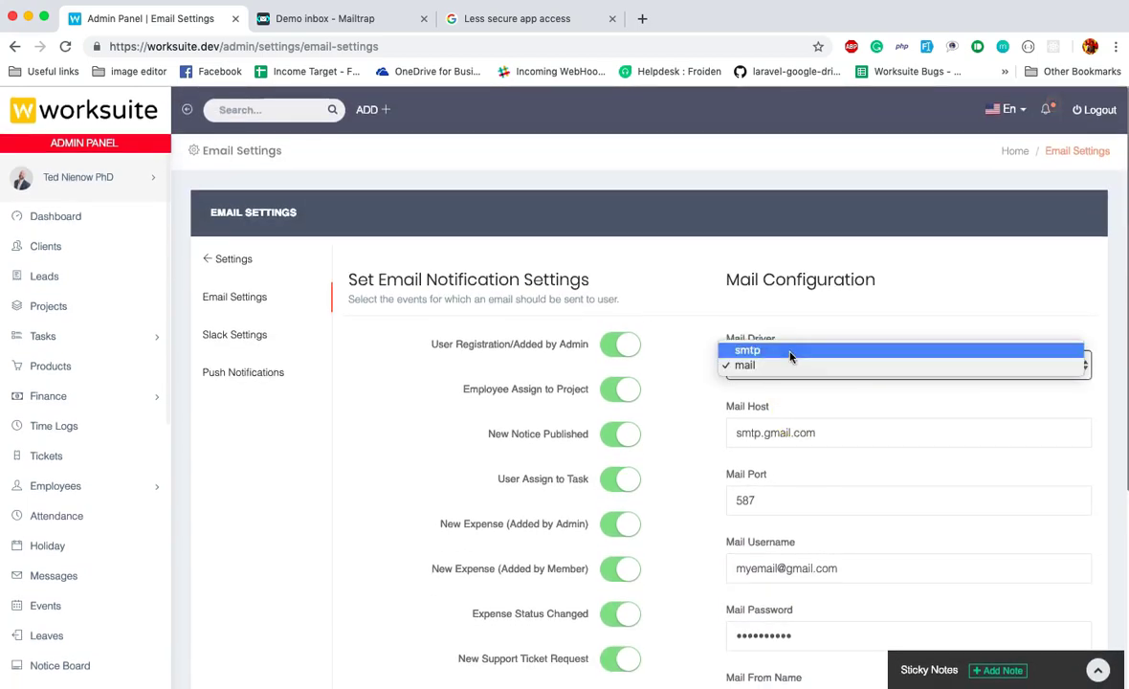
pyautogui.click(791, 353)
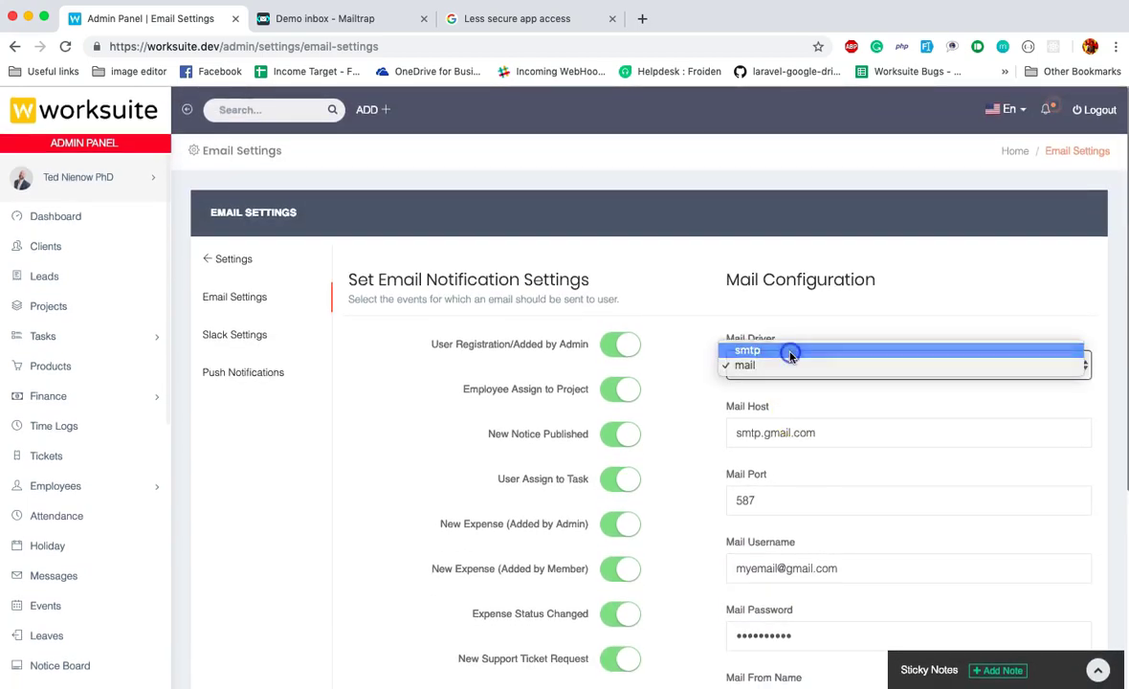
pyautogui.scroll(-3, 658, 362)
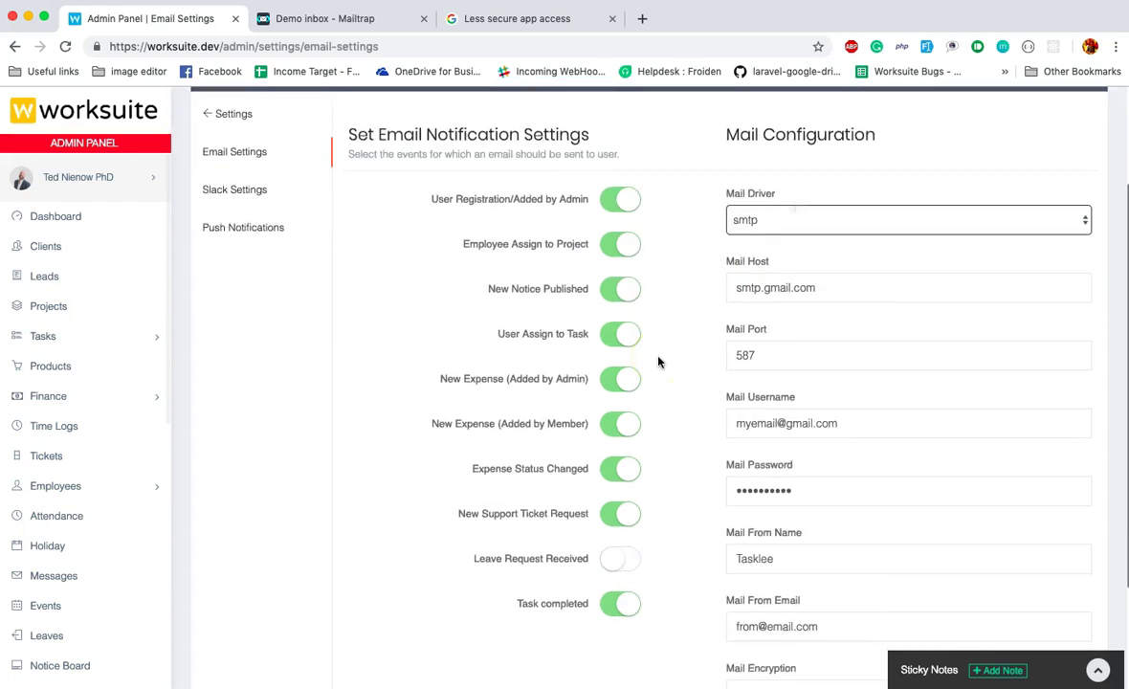
pyautogui.scroll(-1, 659, 362)
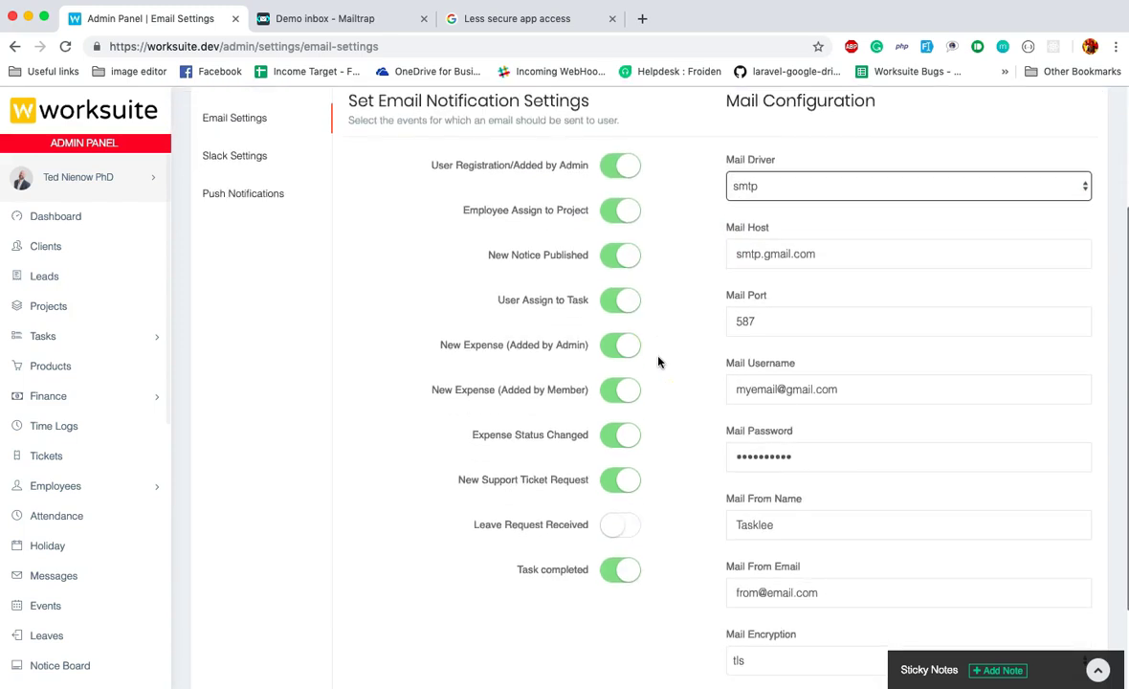
pyautogui.scroll(-1, 658, 362)
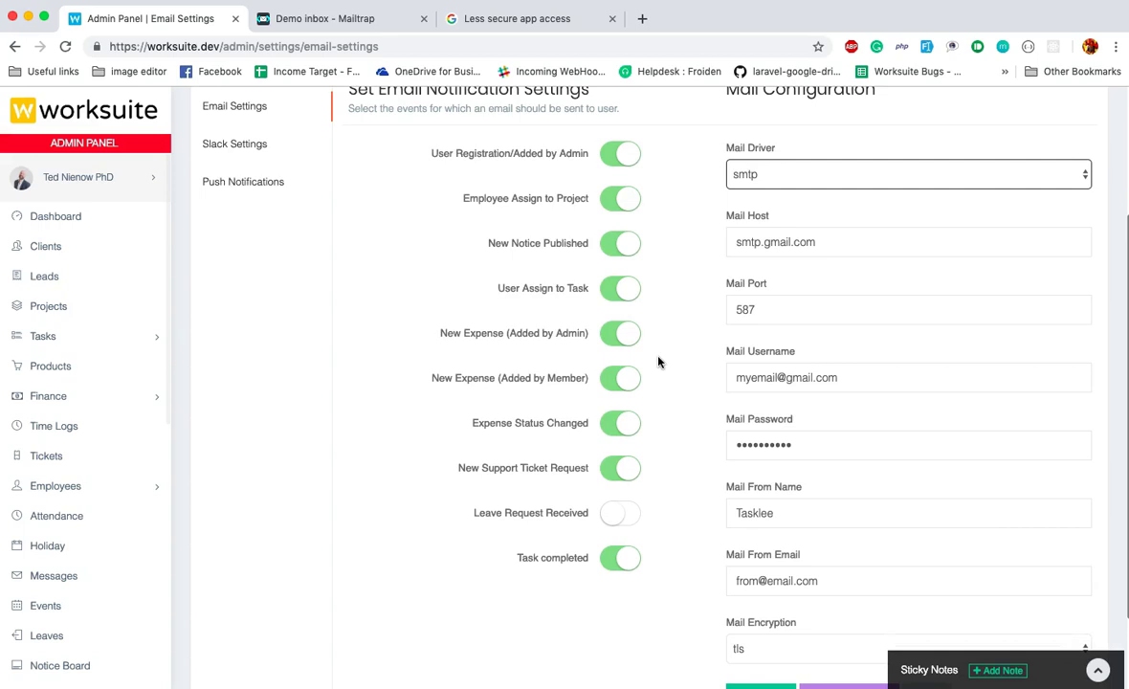
# Copy Mailtrap's SMTP host smtp.mailtrap.io into Worksuite's Mail Host field.
pyautogui.click(319, 21)
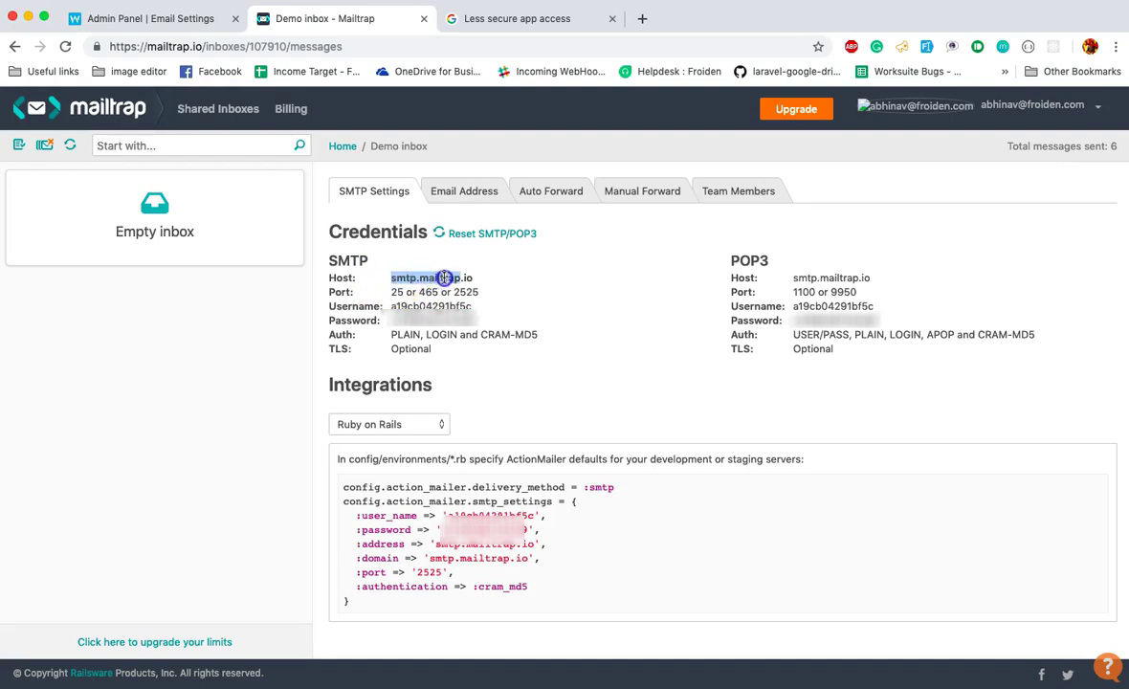
pyautogui.moveTo(467, 277); pyautogui.dragTo(474, 278)
pyautogui.press('super+c')
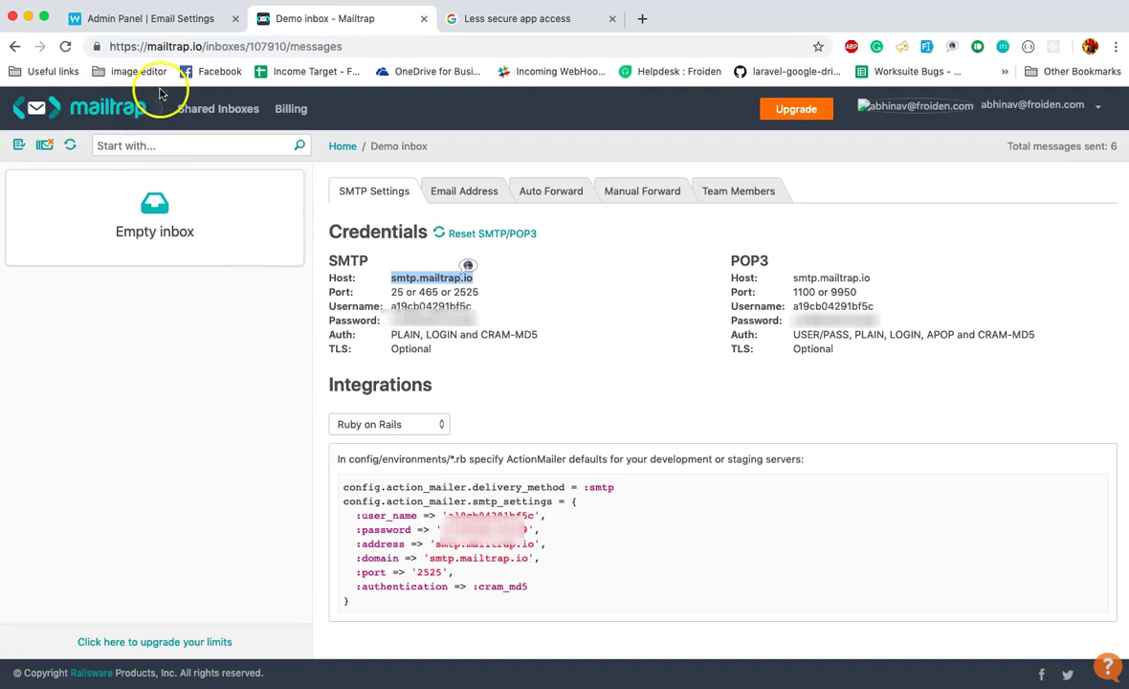
pyautogui.click(150, 18)
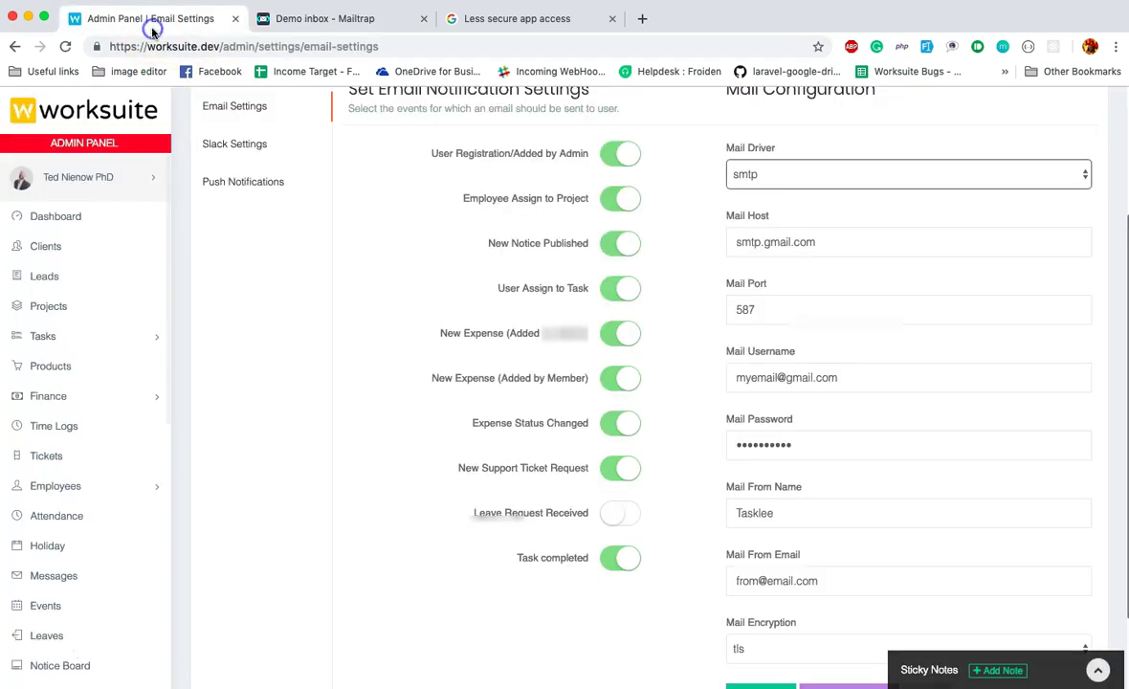
pyautogui.tripleClick(773, 240)
pyautogui.press('super+v')
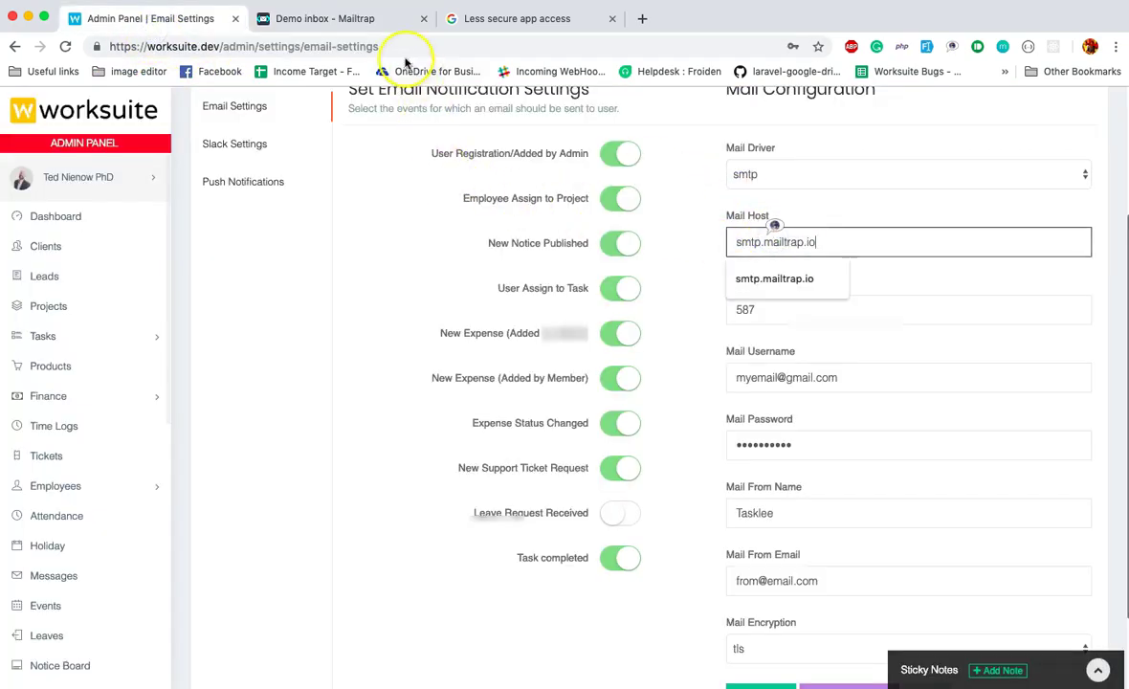
# Paste the Mailtrap SMTP username into Mail Username and replace port 587 with 2525.
pyautogui.click(371, 29)
pyautogui.doubleClick(434, 307)
pyautogui.press('super+c')
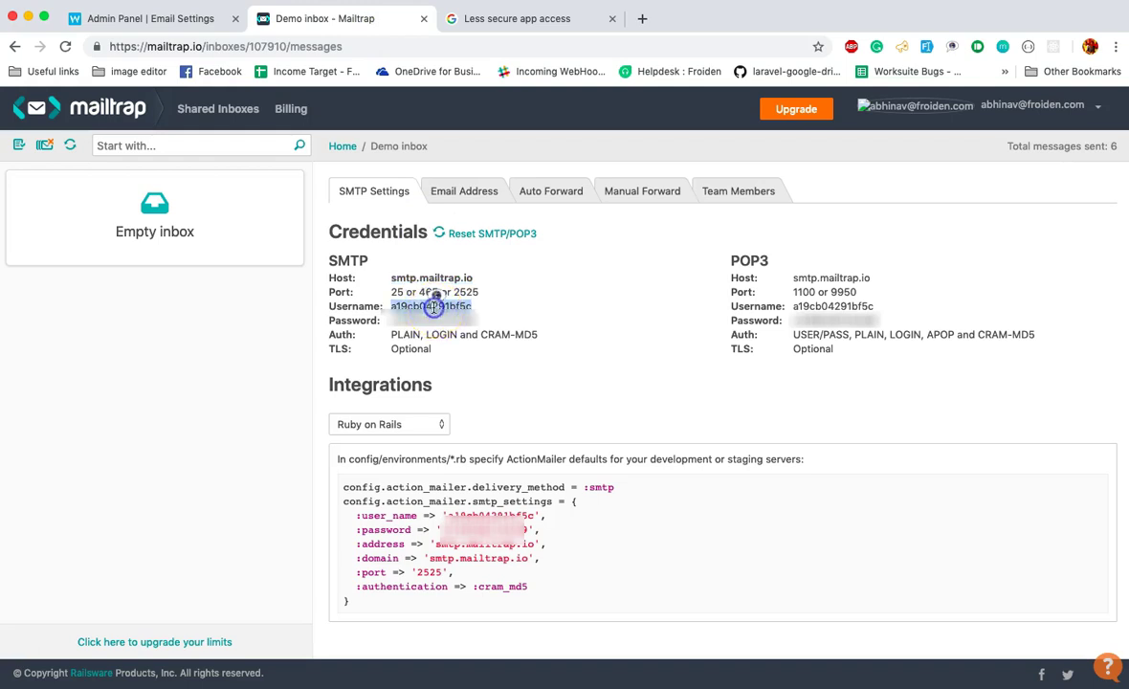
pyautogui.click(153, 16)
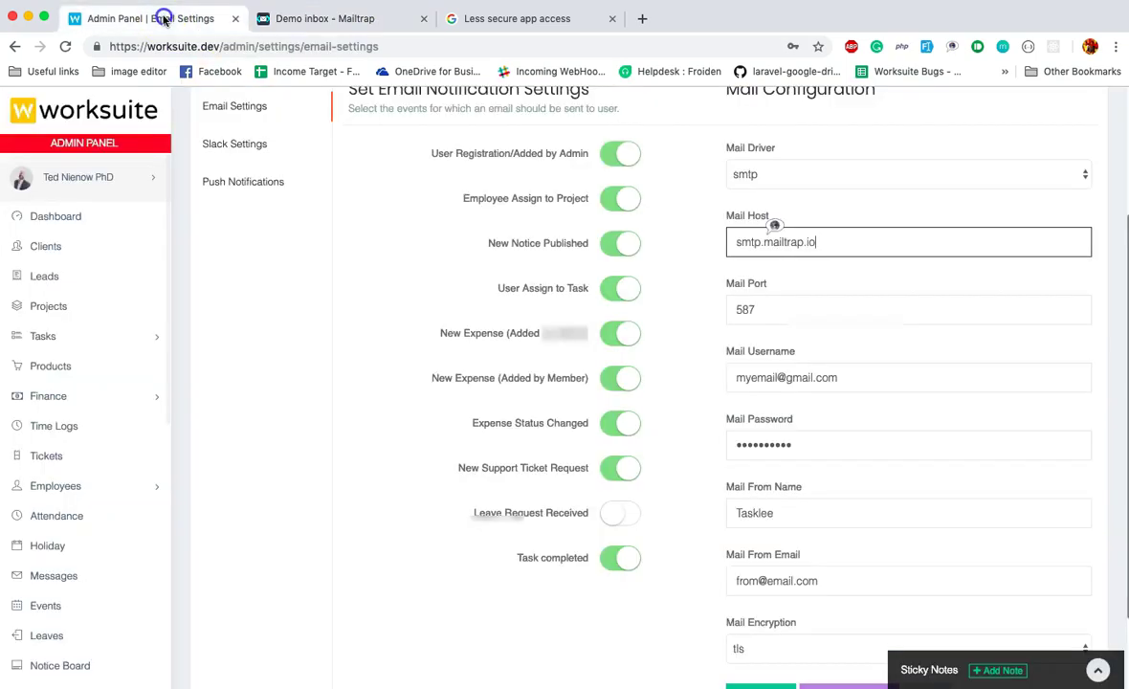
pyautogui.doubleClick(768, 368)
pyautogui.press('super+v')
pyautogui.click(323, 18)
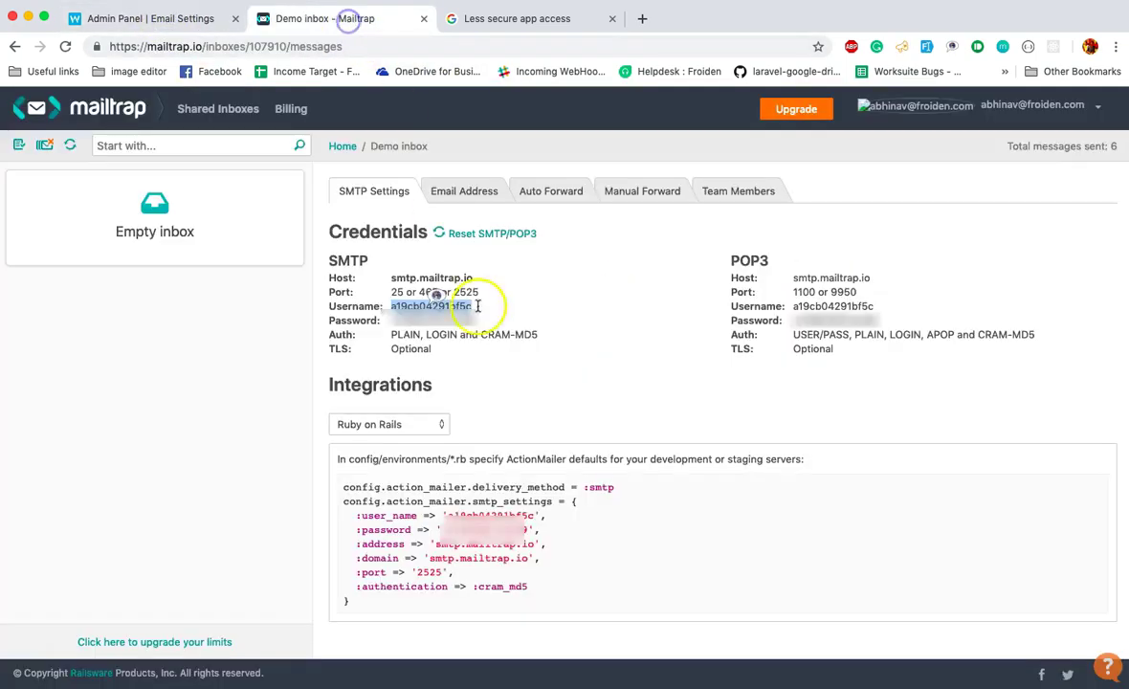
pyautogui.doubleClick(466, 292)
pyautogui.press('super+c')
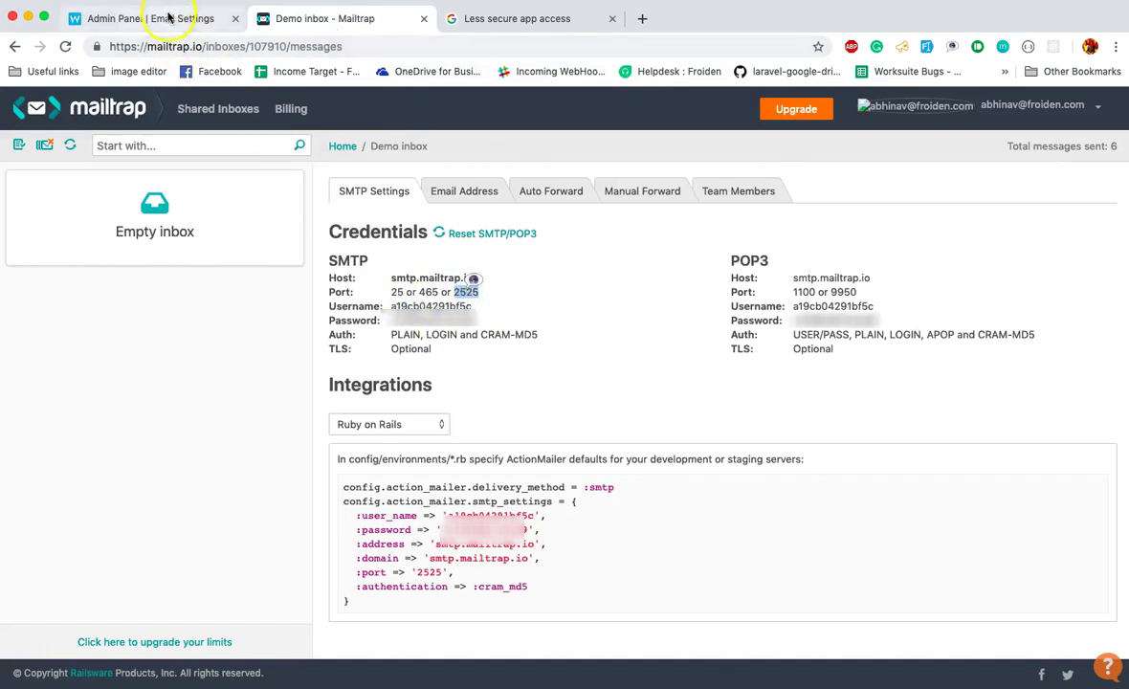
pyautogui.click(153, 18)
pyautogui.doubleClick(761, 305)
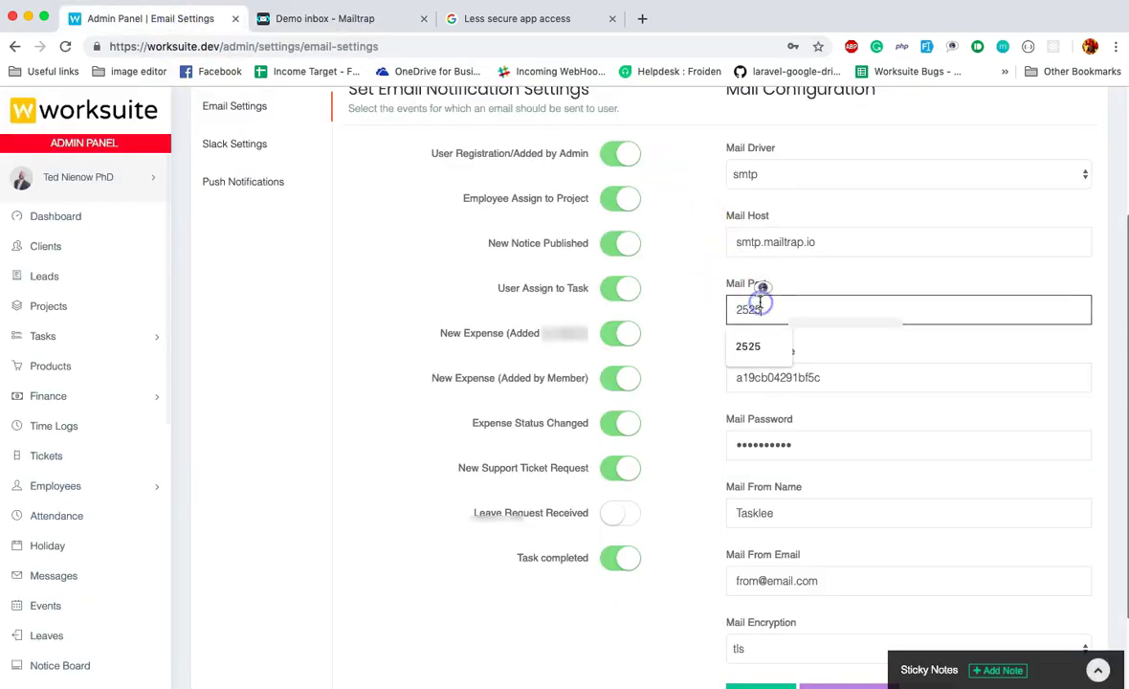
pyautogui.press('super+v')
# Paste the Mailtrap SMTP password into Mail Password, correcting the username field along the way.
pyautogui.click(314, 19)
pyautogui.doubleClick(423, 319)
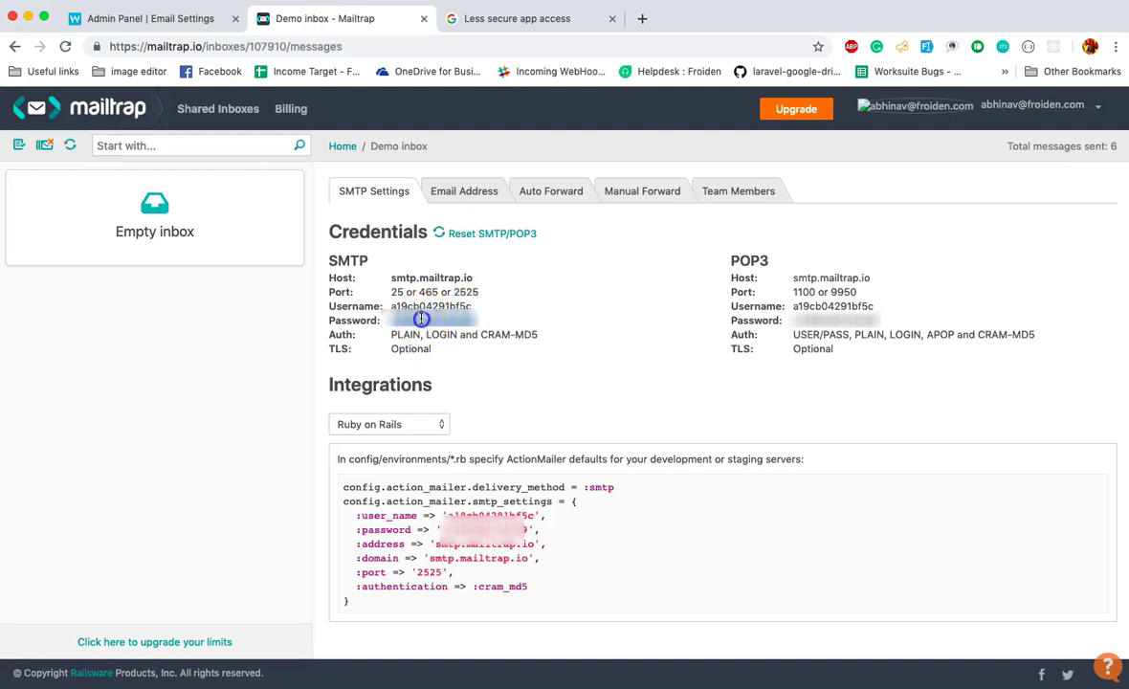
pyautogui.click(174, 19)
pyautogui.doubleClick(818, 379)
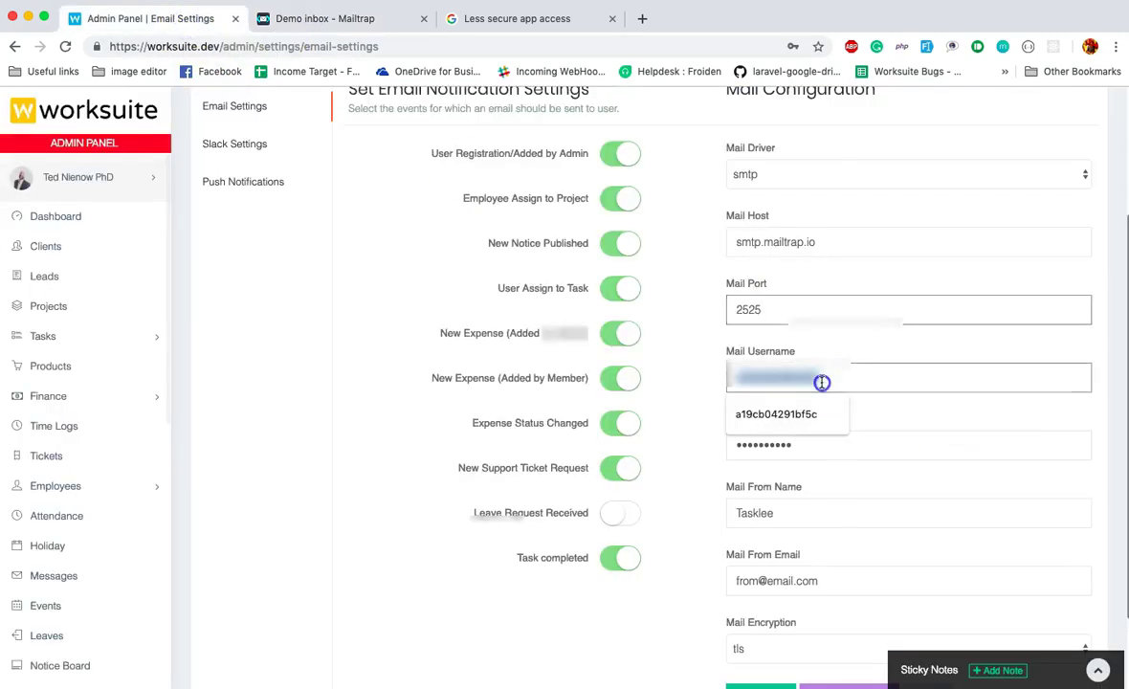
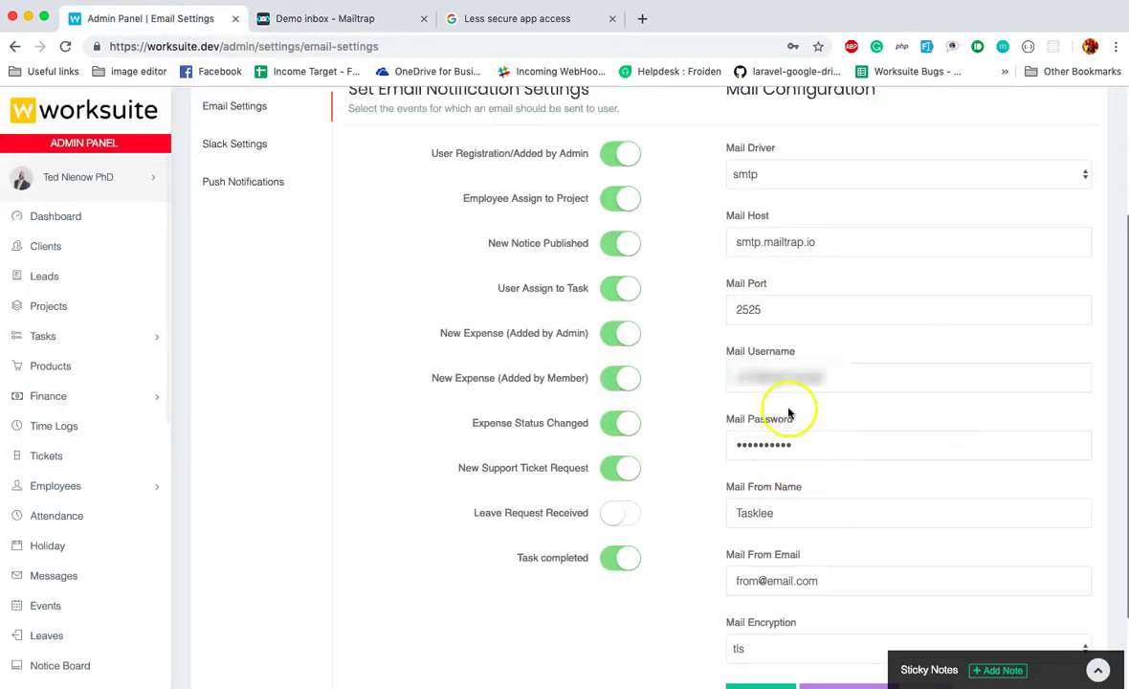
pyautogui.doubleClick(794, 382)
pyautogui.press('super+v')
pyautogui.doubleClick(790, 442)
pyautogui.press('super+v')
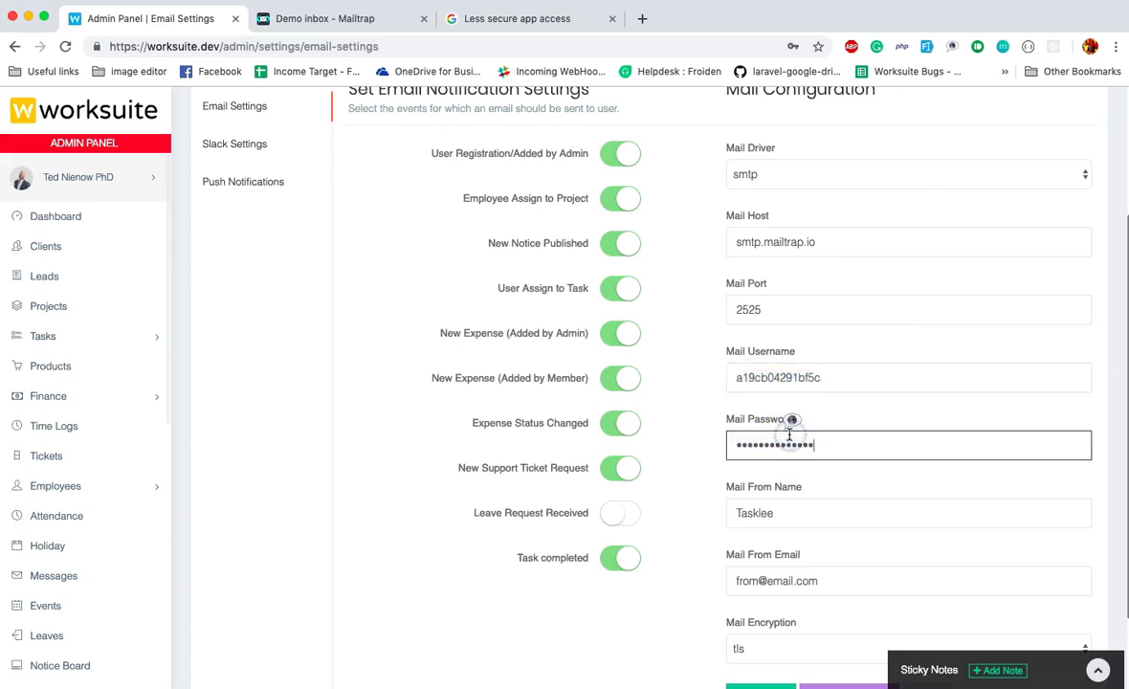
pyautogui.click(690, 467)
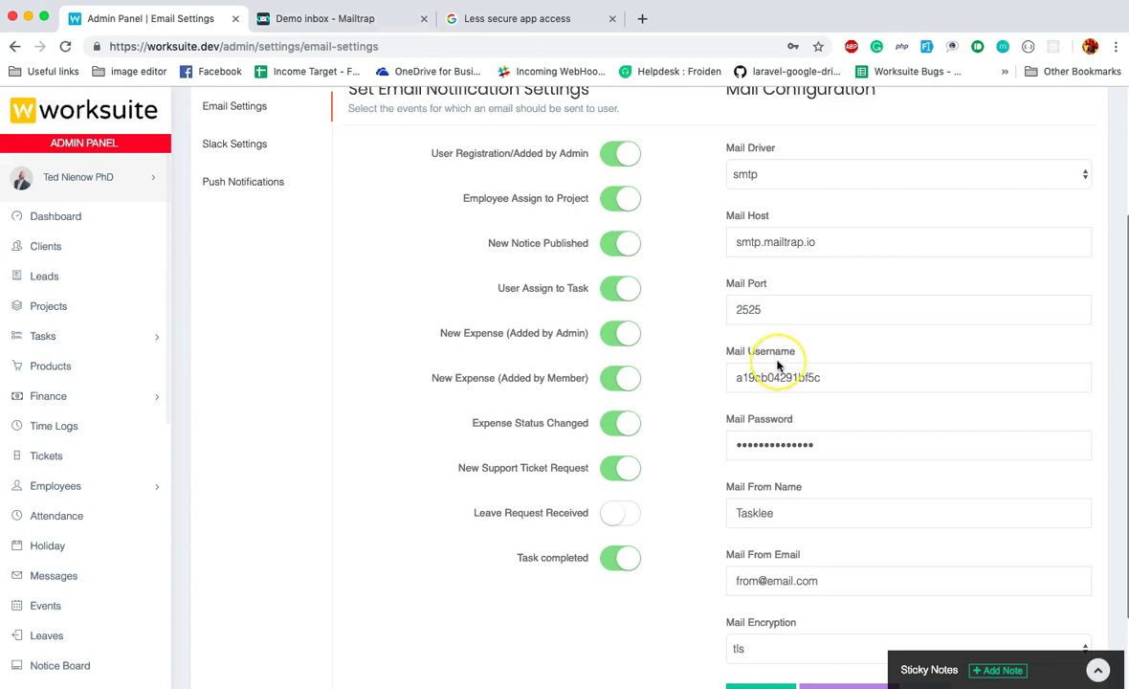
# Keep smtp as driver, rename the sender from Tasklee to Worksuite, and autofill the account's sender email.
pyautogui.scroll(2, 777, 364)
pyautogui.scroll(-2, 778, 363)
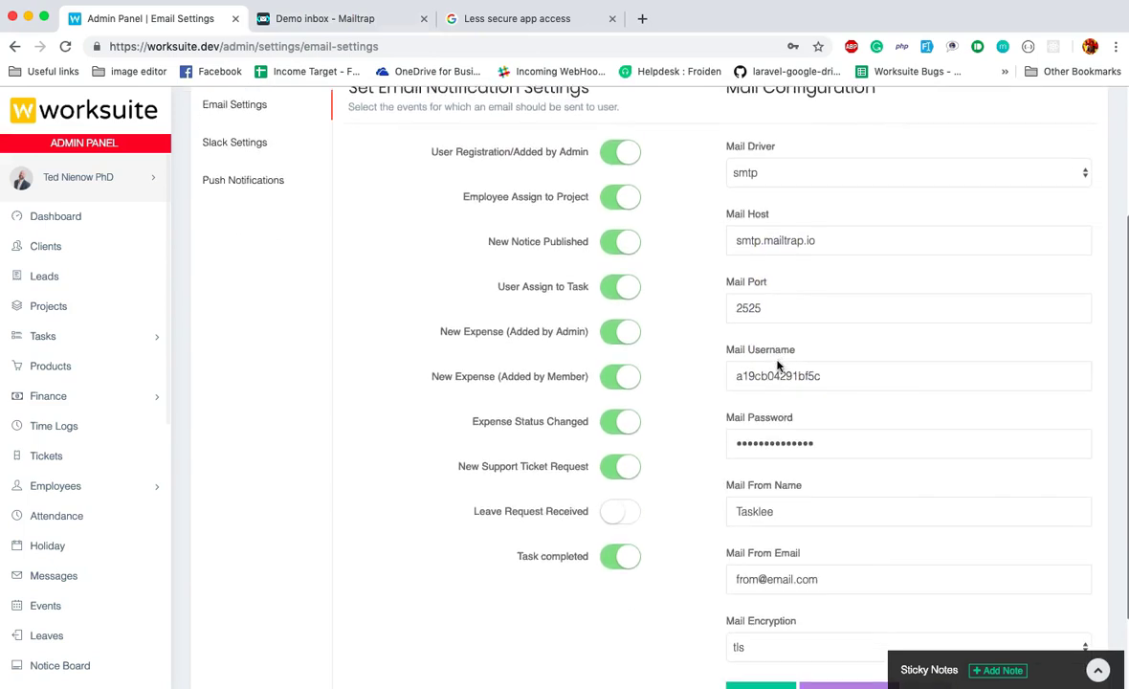
pyautogui.click(787, 173)
pyautogui.click(749, 171)
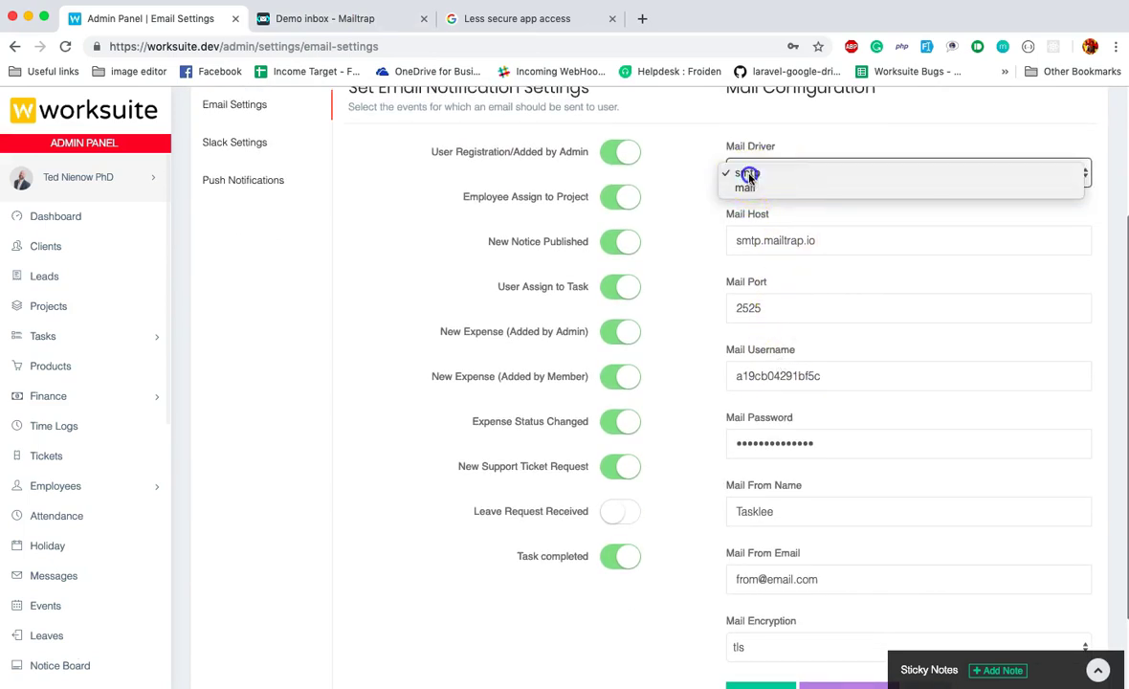
pyautogui.scroll(-2, 718, 237)
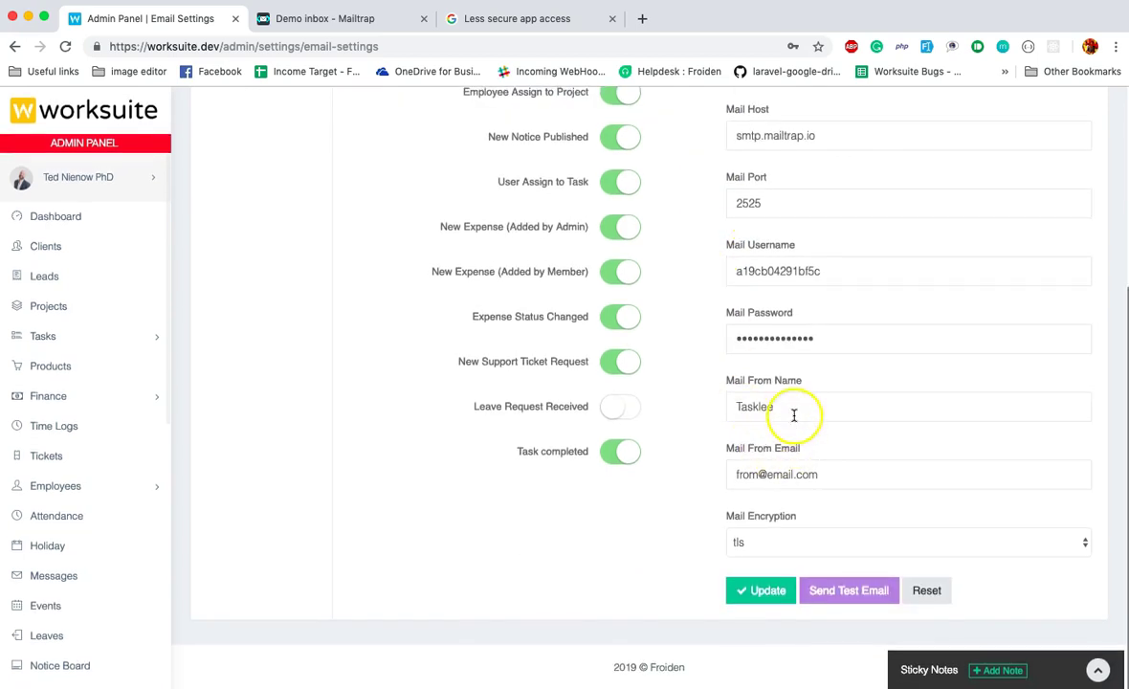
pyautogui.doubleClick(760, 400)
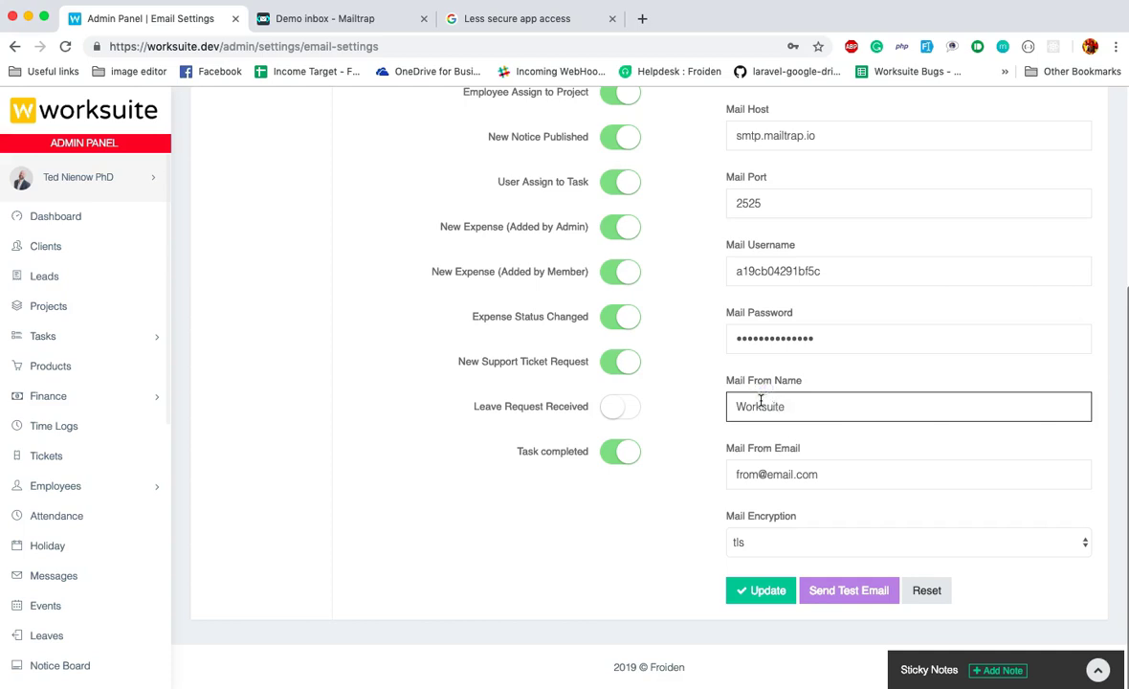
pyautogui.tripleClick(813, 472)
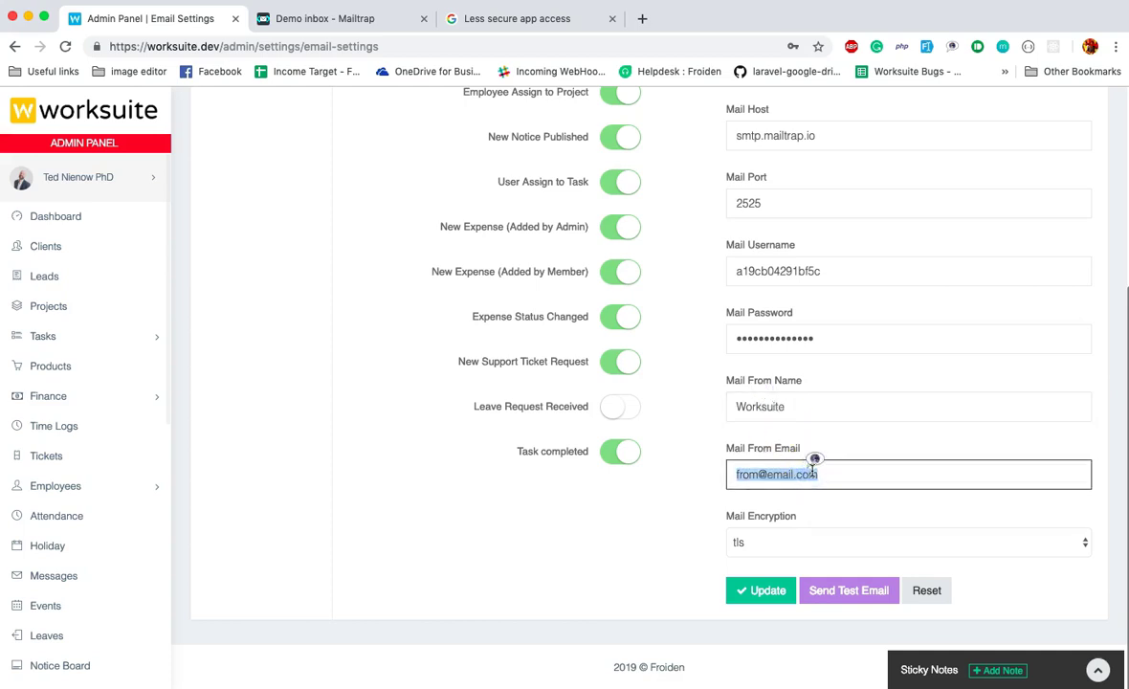
pyautogui.write('abhinav@')
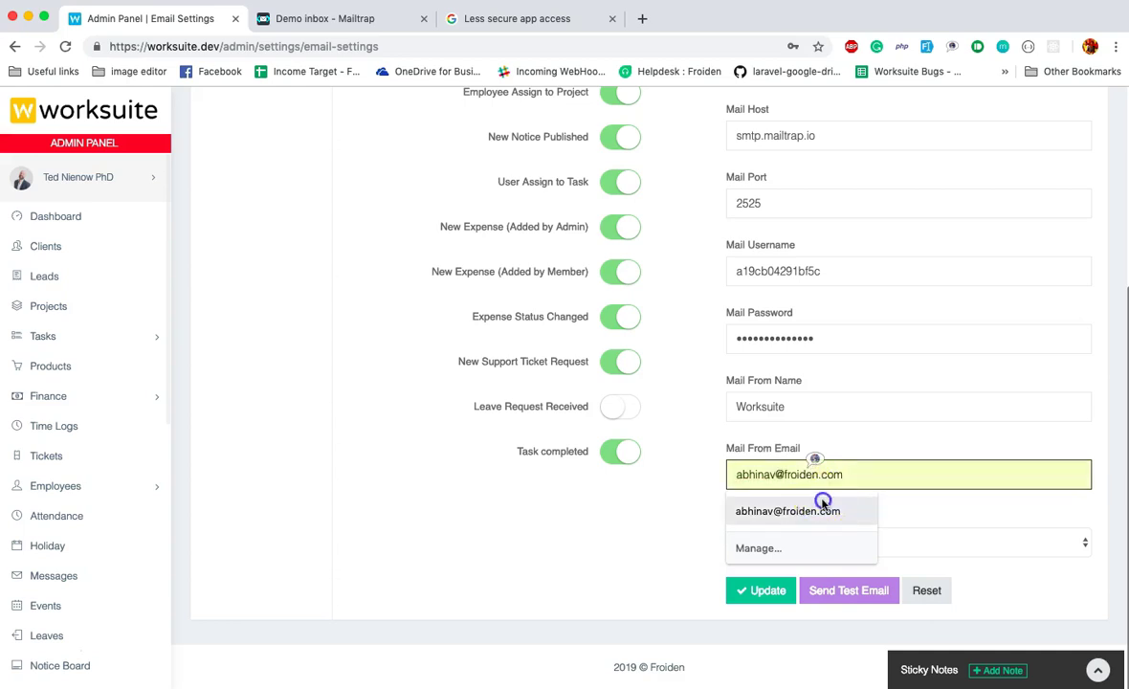
pyautogui.click(815, 510)
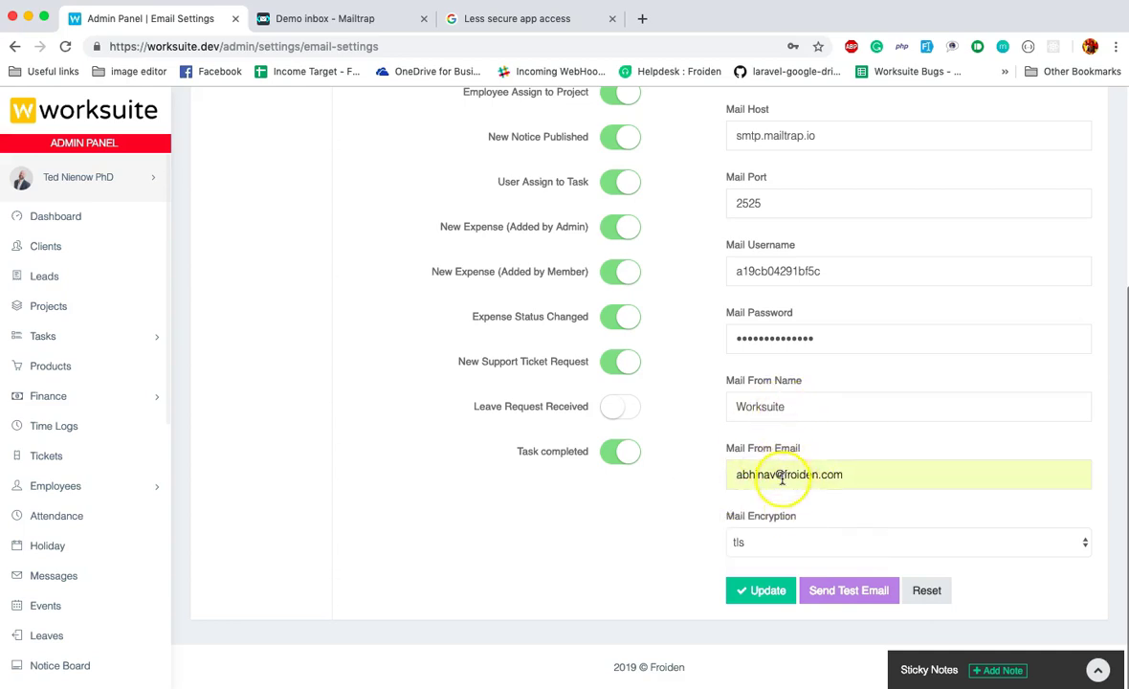
# Reconfirm the smtp Mail Driver and save the mail configuration with Update.
pyautogui.scroll(4, 782, 479)
pyautogui.scroll(-1, 784, 334)
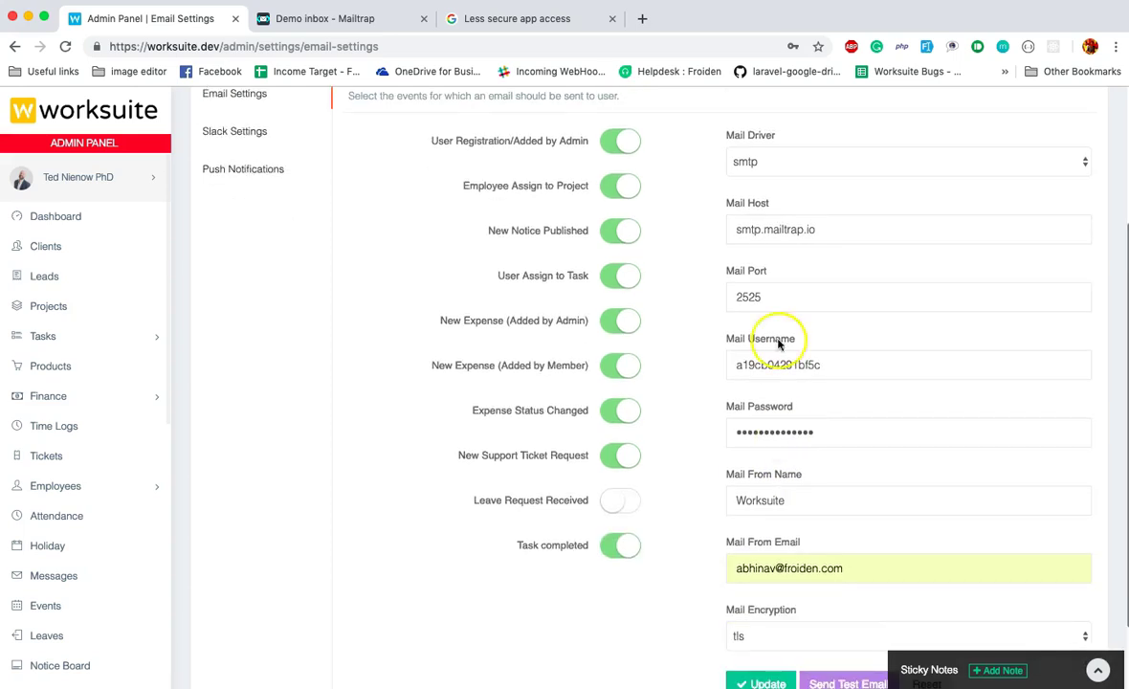
pyautogui.click(782, 165)
pyautogui.click(796, 159)
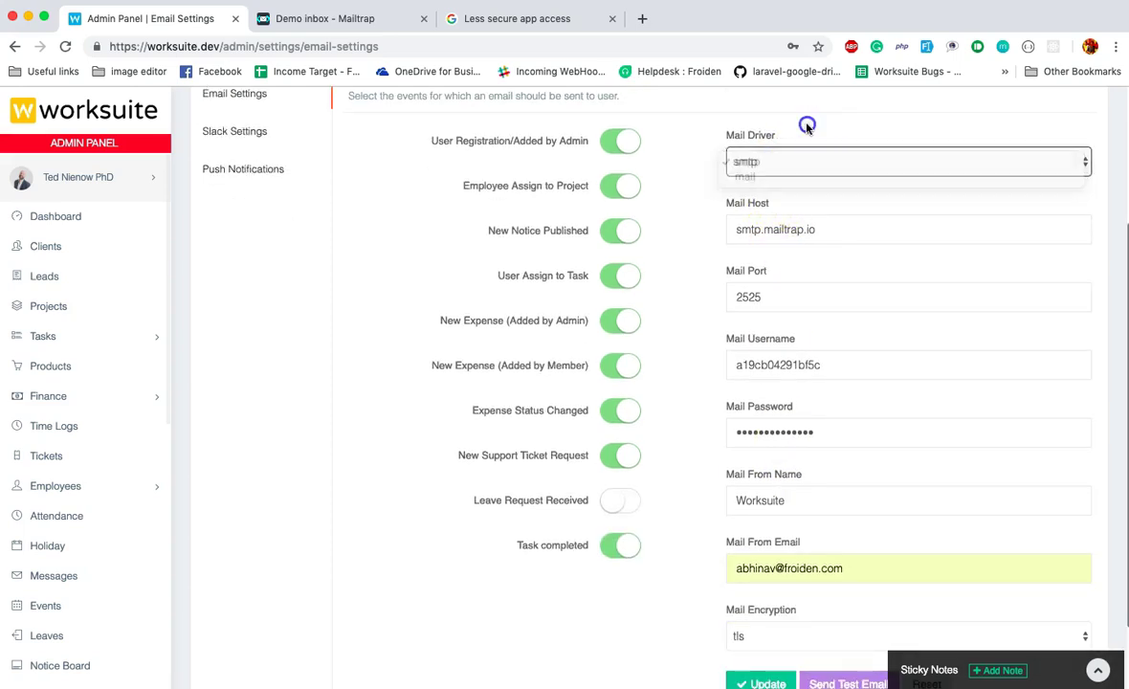
pyautogui.scroll(-2, 807, 125)
pyautogui.click(761, 586)
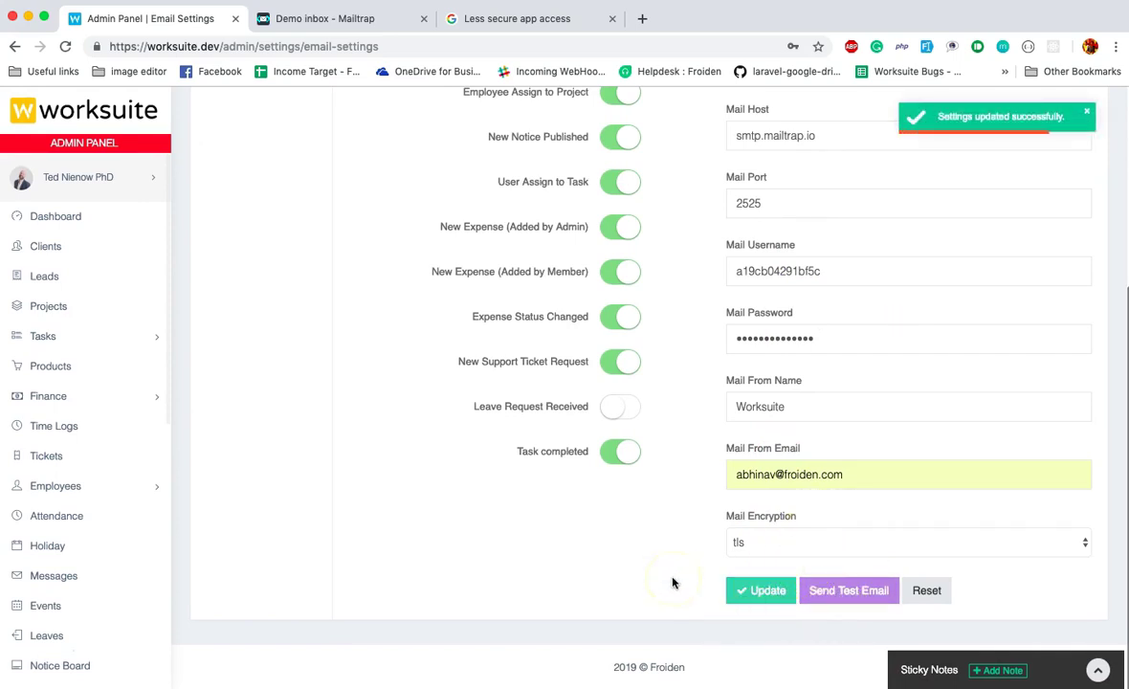
# Send a test email and wait for the 'Test email sent.' confirmation.
pyautogui.click(848, 592)
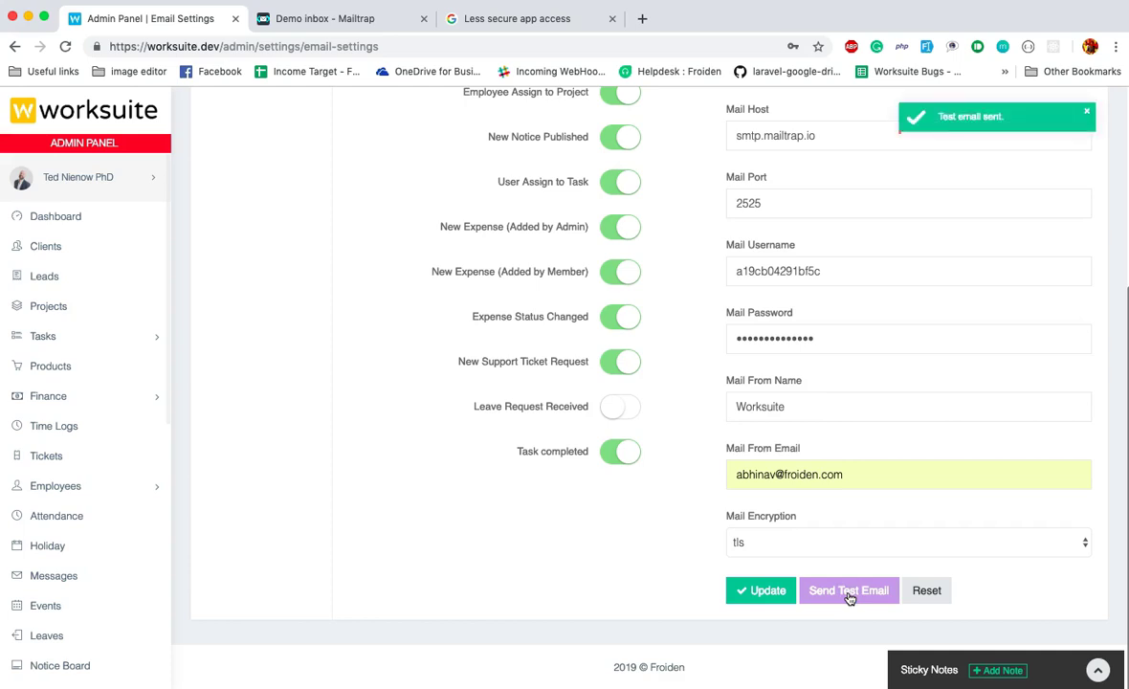
# Open the Worksuite Test email in Mailtrap's Demo inbox, reading "Hello! This is a test email.".
pyautogui.click(304, 18)
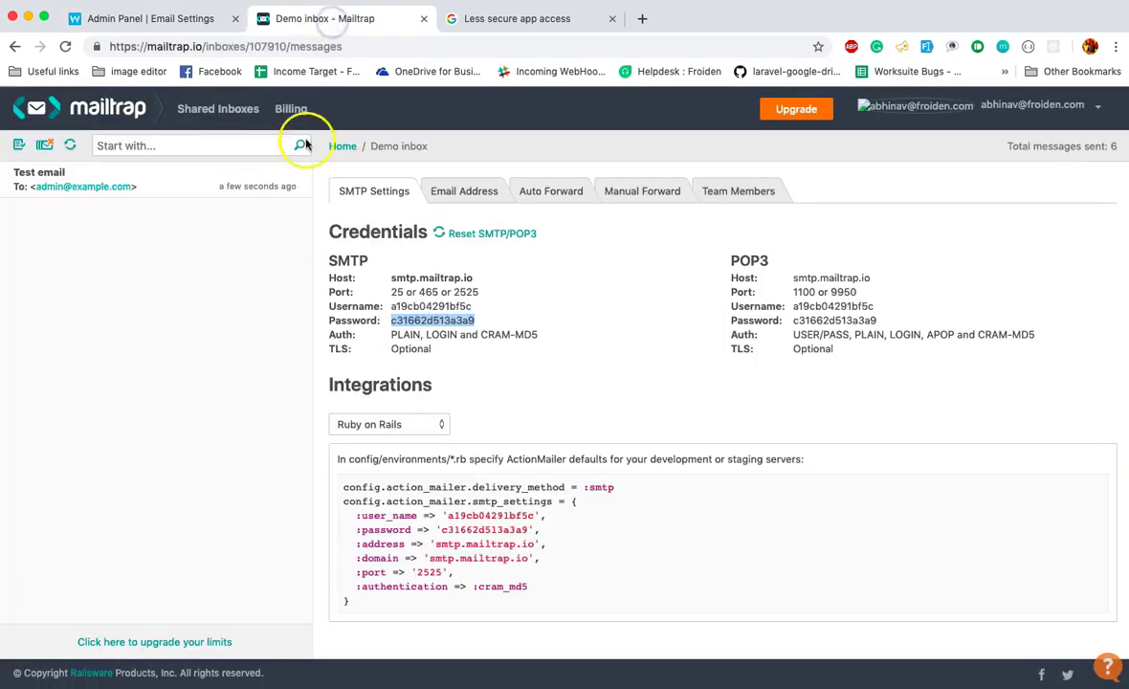
pyautogui.click(149, 186)
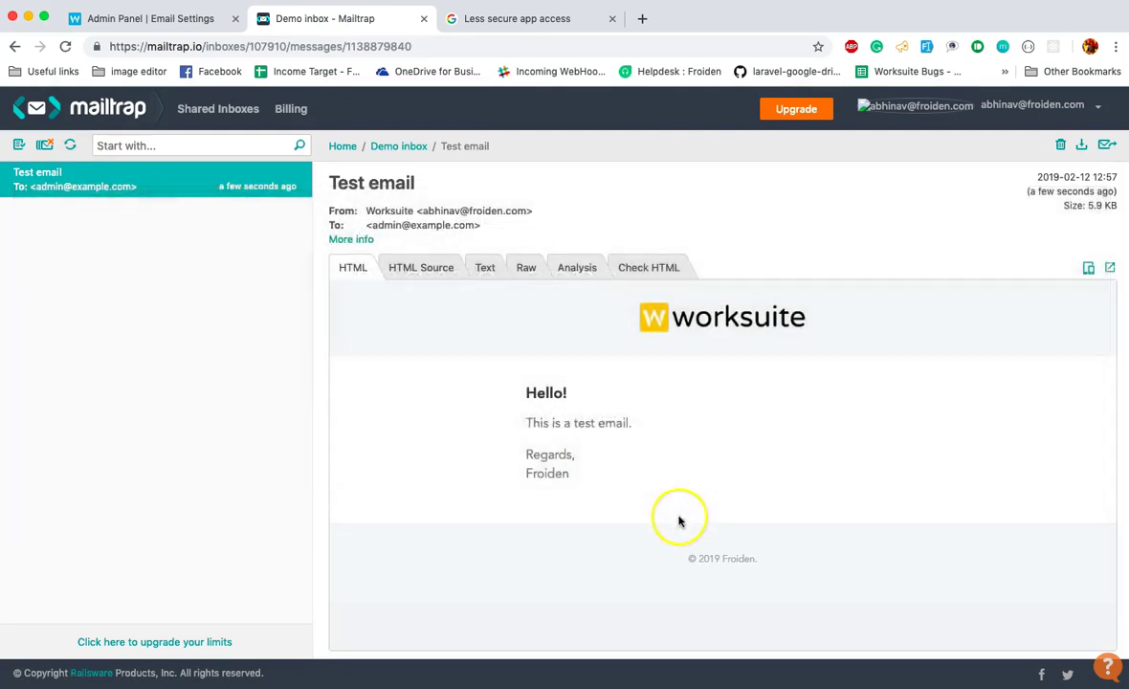
# Scroll through Worksuite's Email Settings to review the saved smtp.mailtrap.io, port 2525, tls configuration.
pyautogui.click(158, 14)
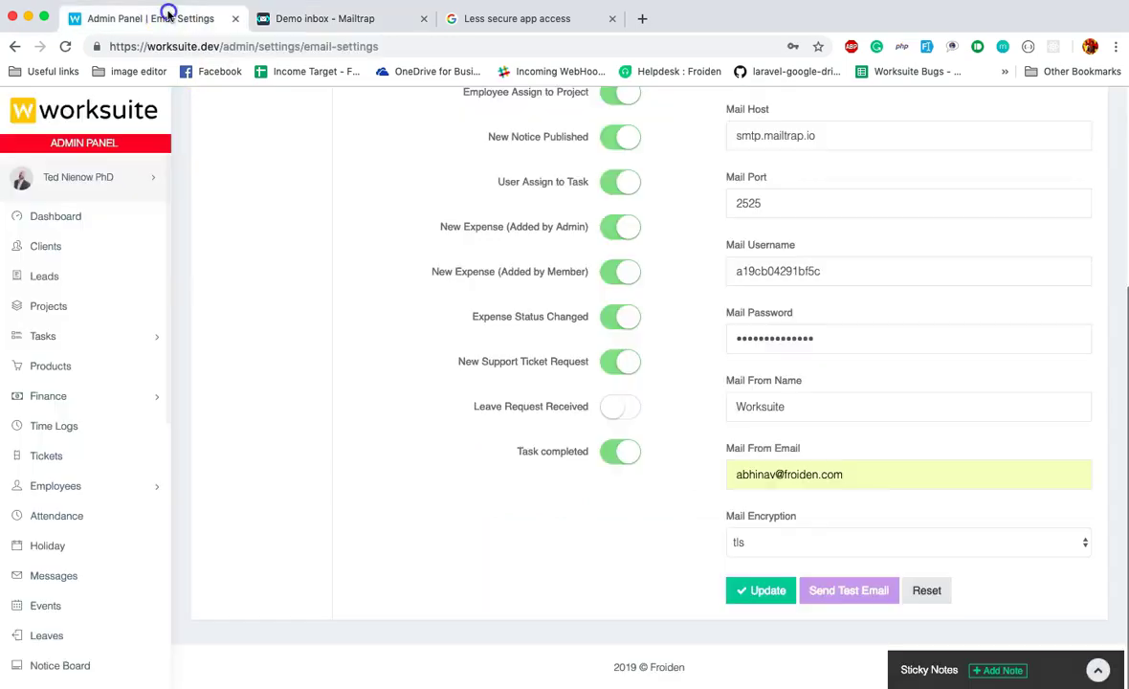
pyautogui.scroll(4, 819, 383)
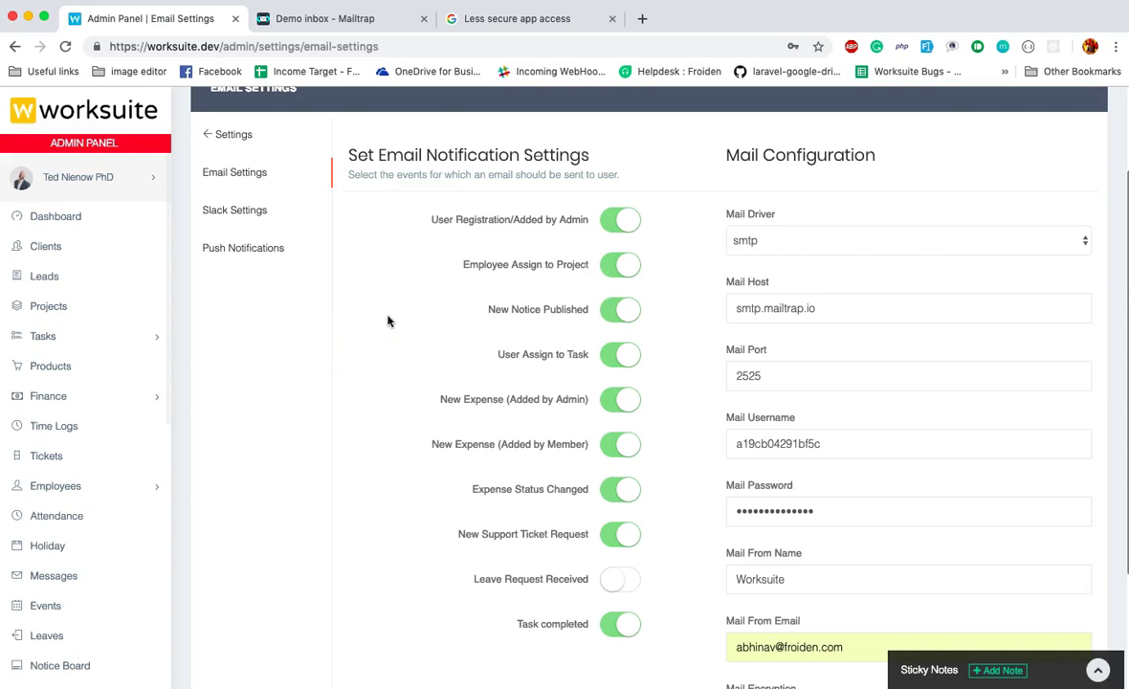
pyautogui.scroll(-3, 766, 295)
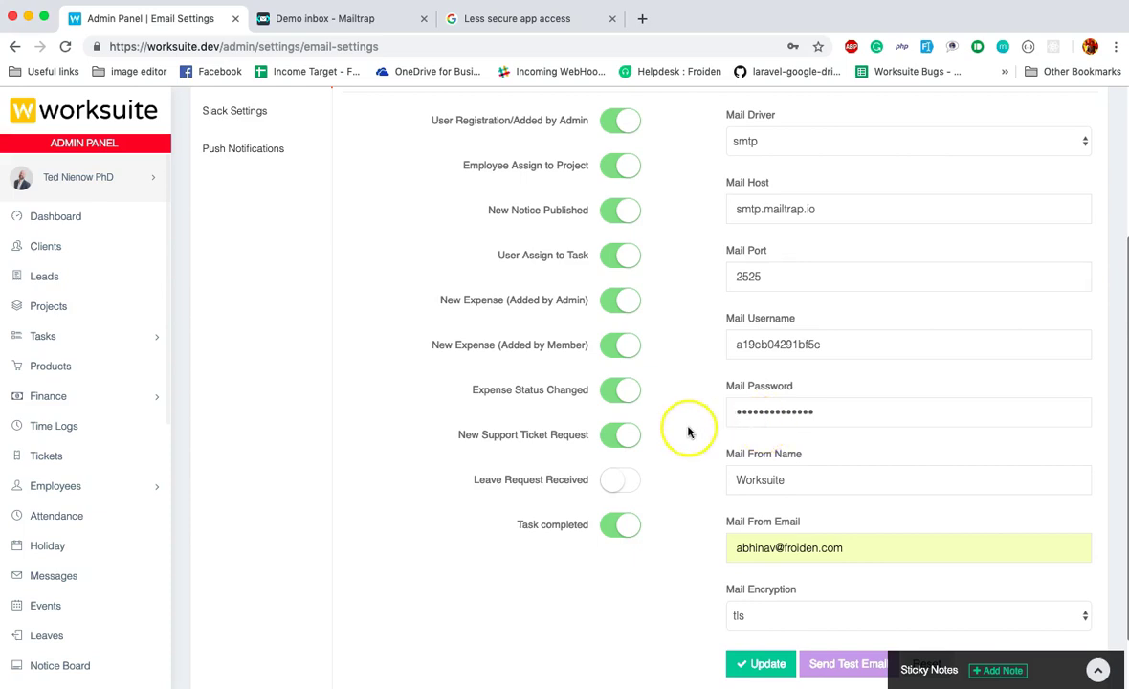
pyautogui.scroll(-2, 688, 433)
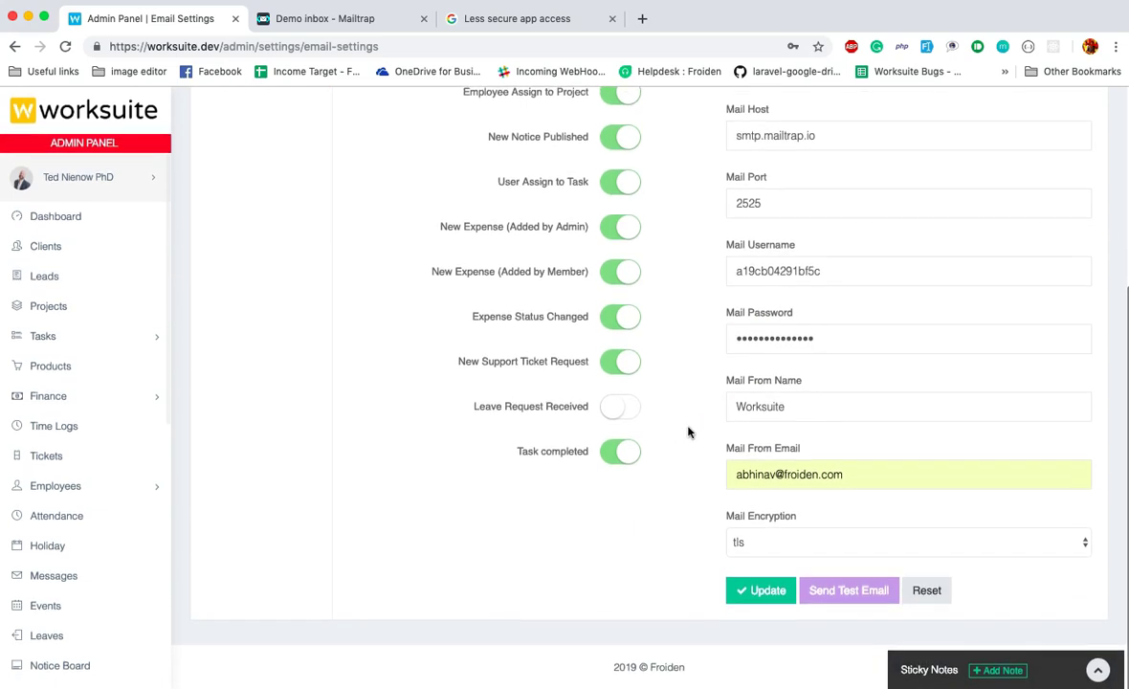
pyautogui.scroll(3, 688, 433)
pyautogui.scroll(-3, 688, 433)
pyautogui.scroll(7, 689, 433)
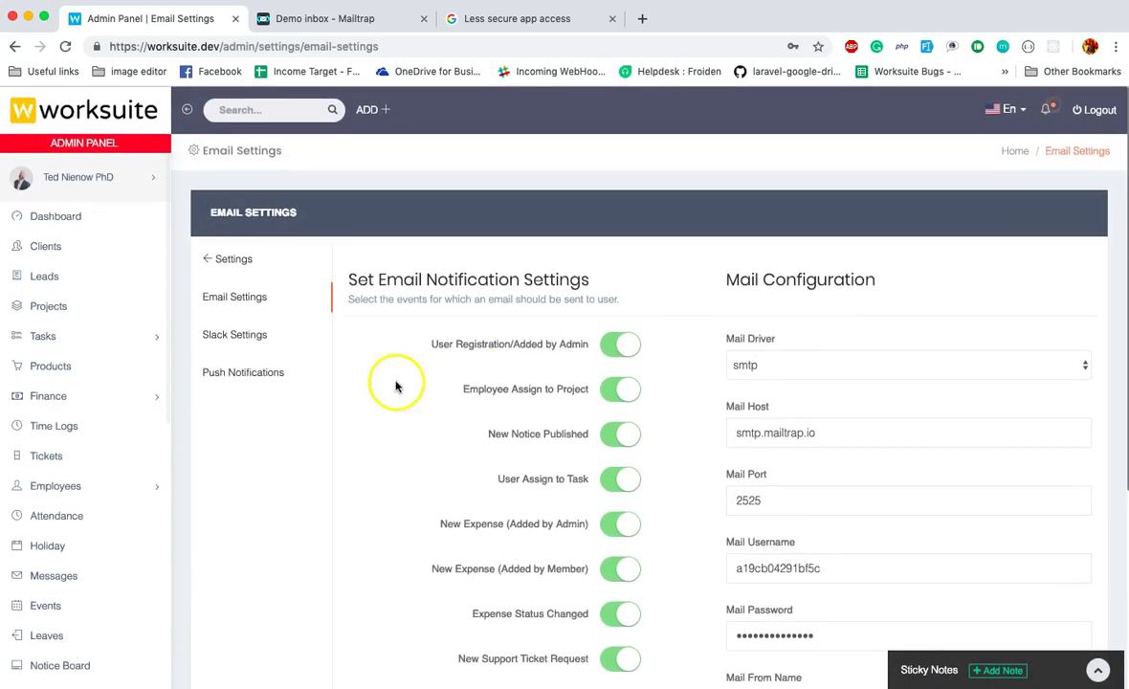
pyautogui.scroll(-2, 377, 380)
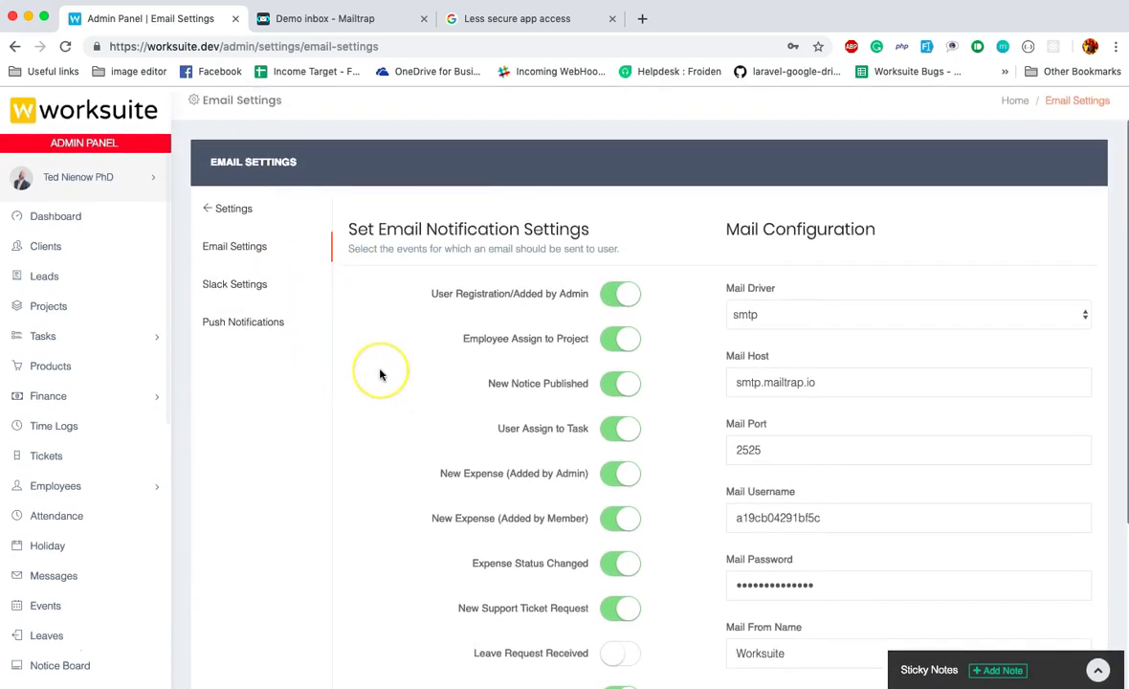